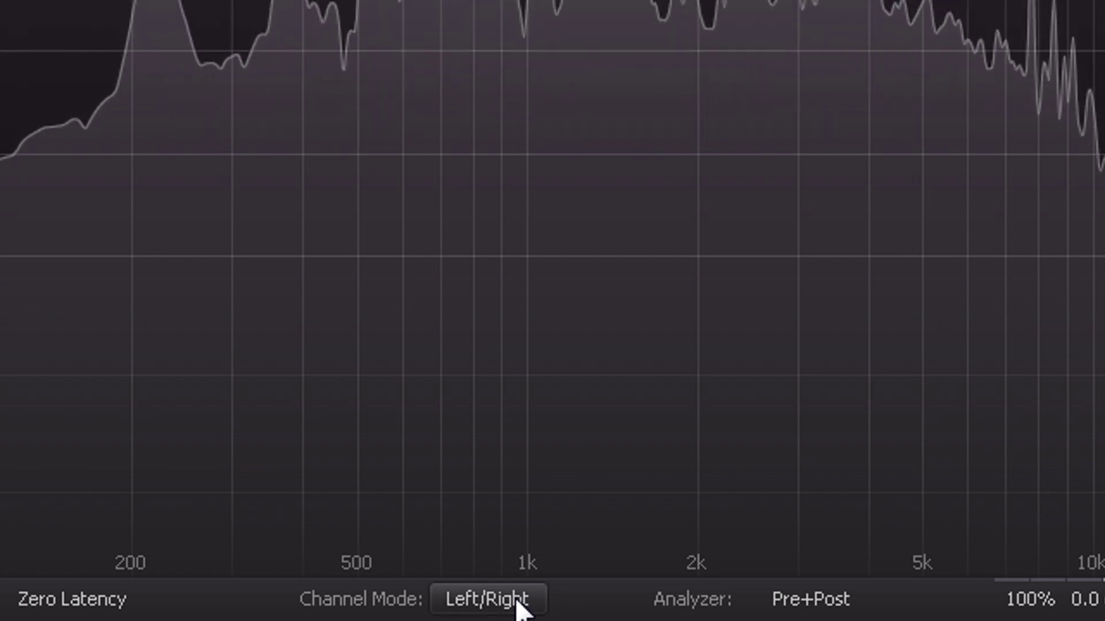
{"action": "left_click", "coordinate": [607, 611]}
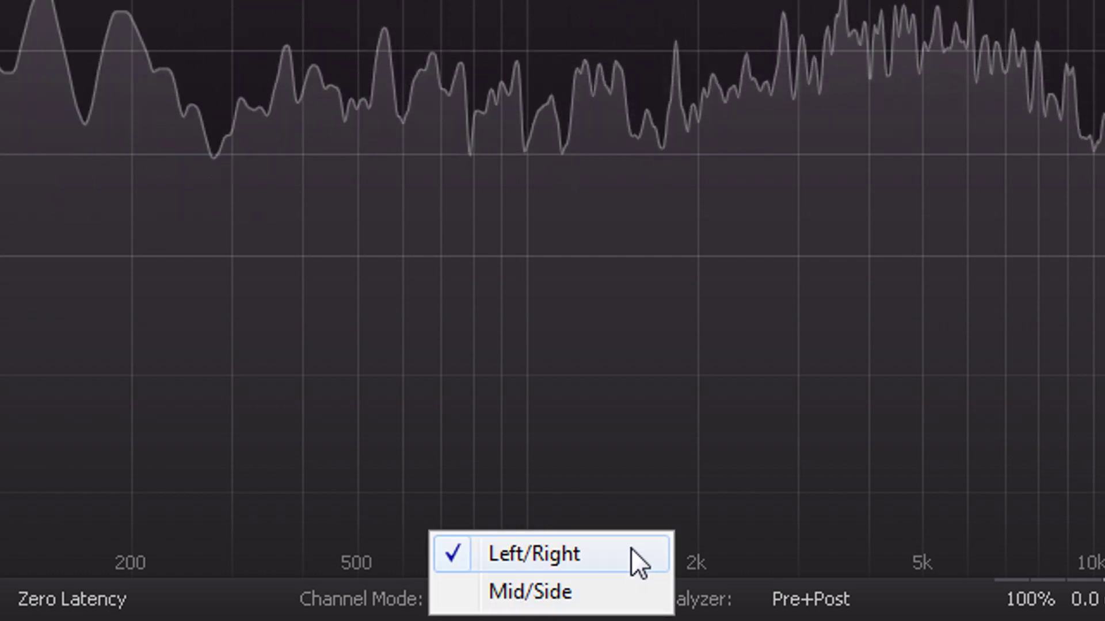
{"action": "left_click", "coordinate": [631, 552]}
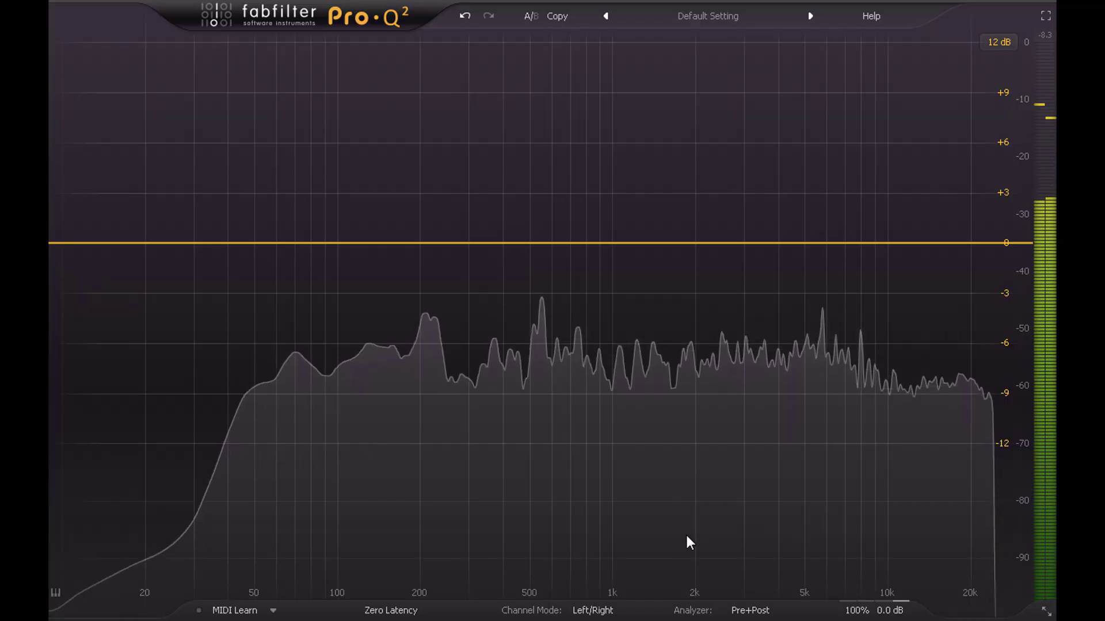
Create a high-shelf band and swing its gain from a large boost to a deep cut and back.
{"action": "left_click_drag", "start_coordinate": [979, 235], "coordinate": [882, 157]}
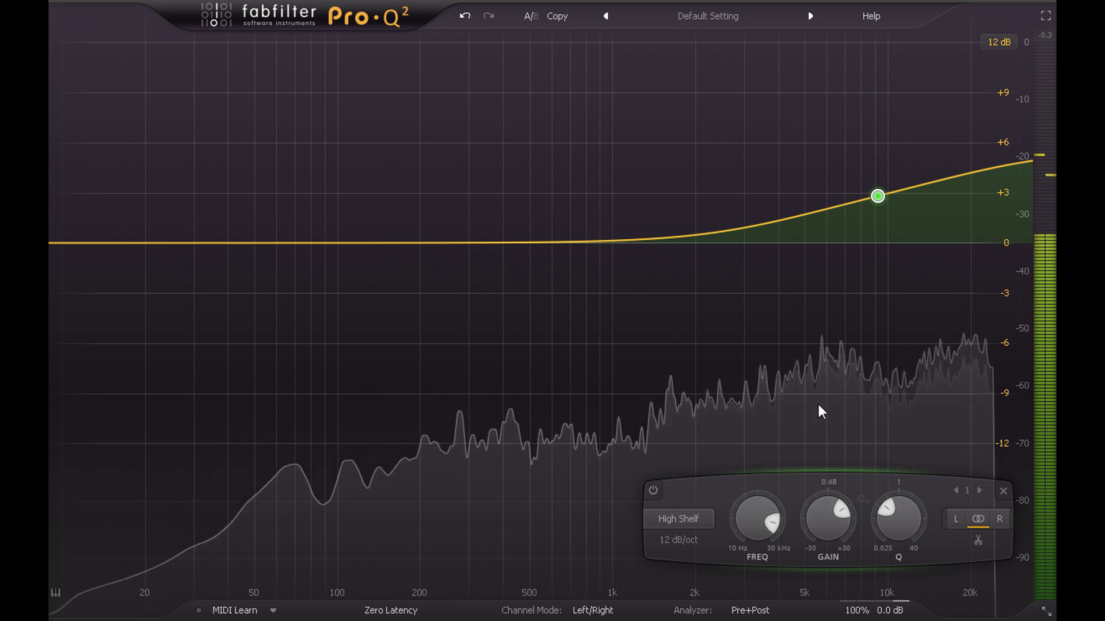
{"action": "left_click_drag", "start_coordinate": [813, 501], "coordinate": [814, 450]}
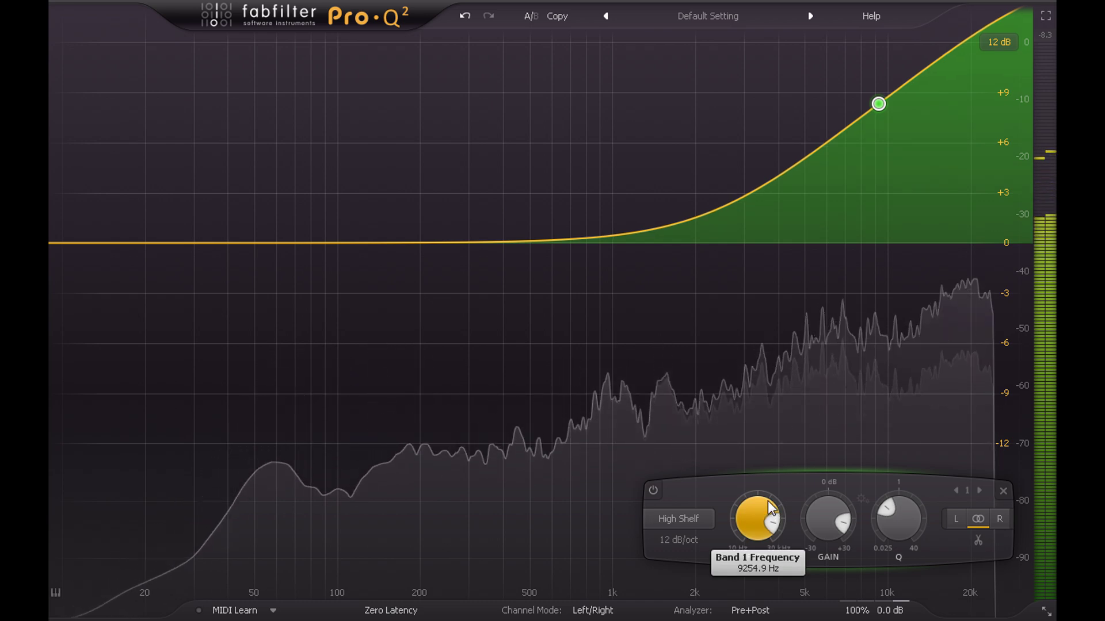
{"action": "left_click_drag", "start_coordinate": [826, 506], "coordinate": [827, 609]}
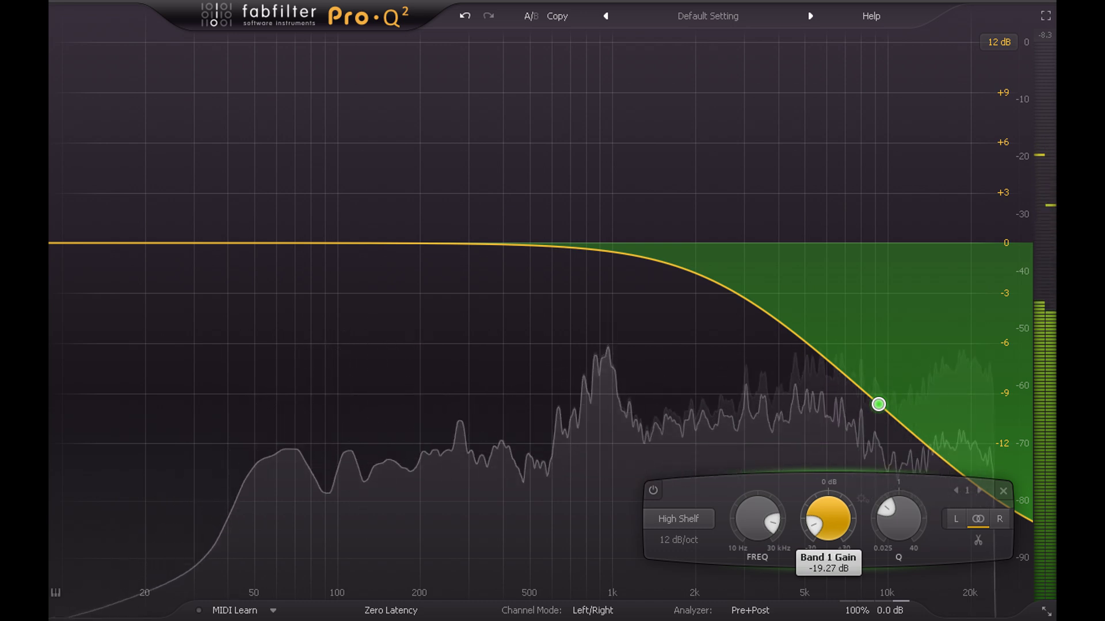
{"action": "left_click_drag", "start_coordinate": [828, 611], "coordinate": [824, 509]}
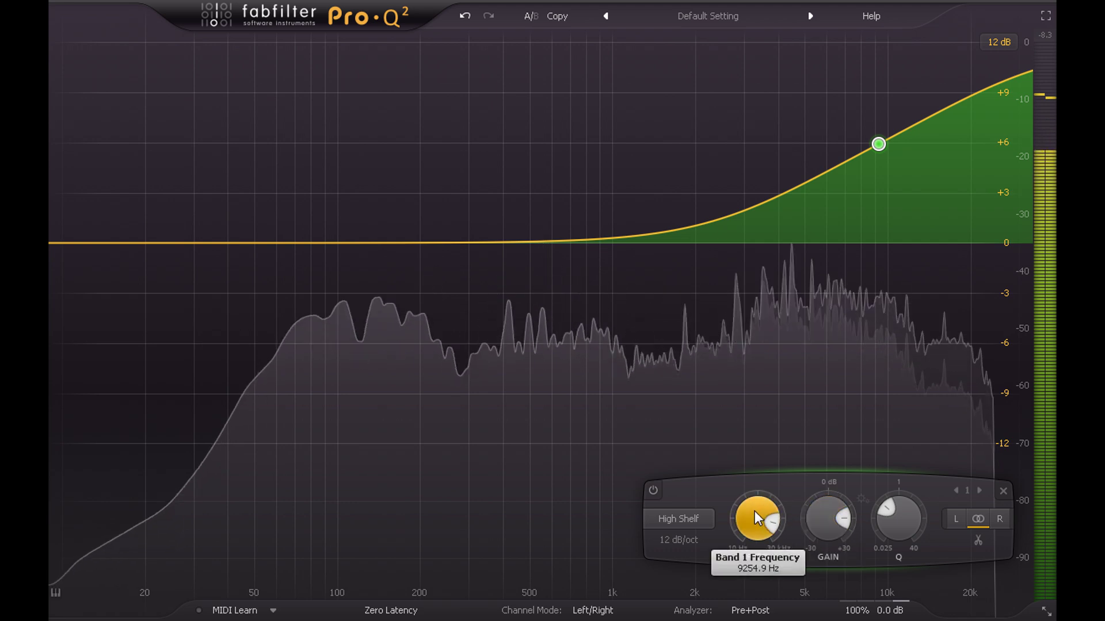
Sweep the shelf frequency and Q, settling near 2.9 kHz with about +7 dB boost.
{"action": "mouse_move", "coordinate": [755, 511]}
{"action": "left_mouse_down"}
{"action": "mouse_move", "coordinate": [756, 481]}
{"action": "mouse_move", "coordinate": [759, 620]}
{"action": "mouse_move", "coordinate": [750, 500]}
{"action": "left_mouse_up"}
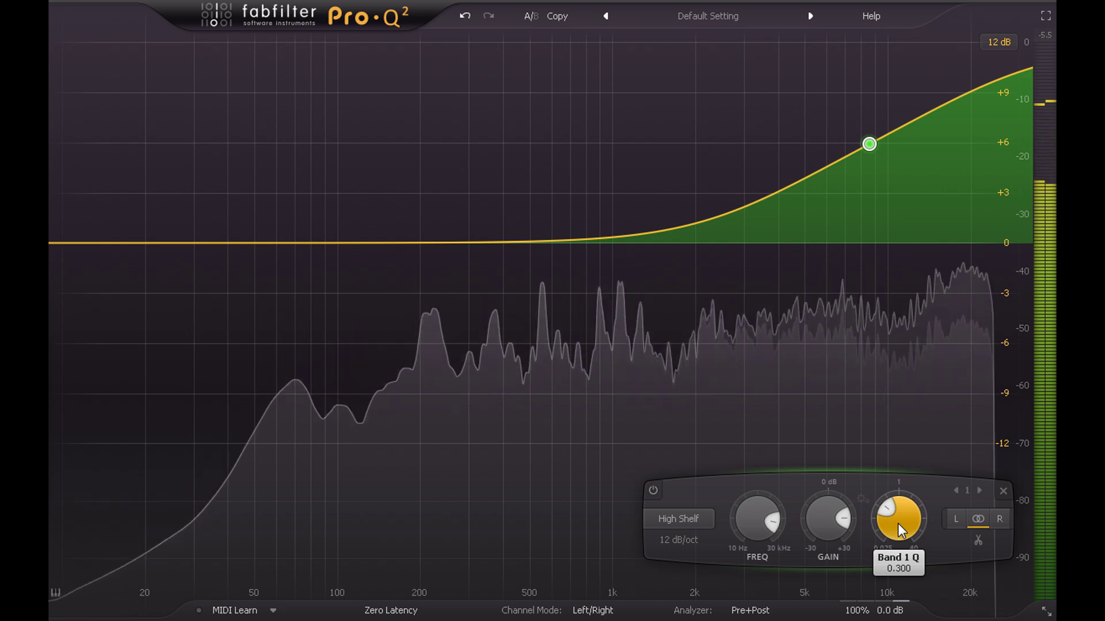
{"action": "left_click_drag", "start_coordinate": [897, 524], "coordinate": [893, 463]}
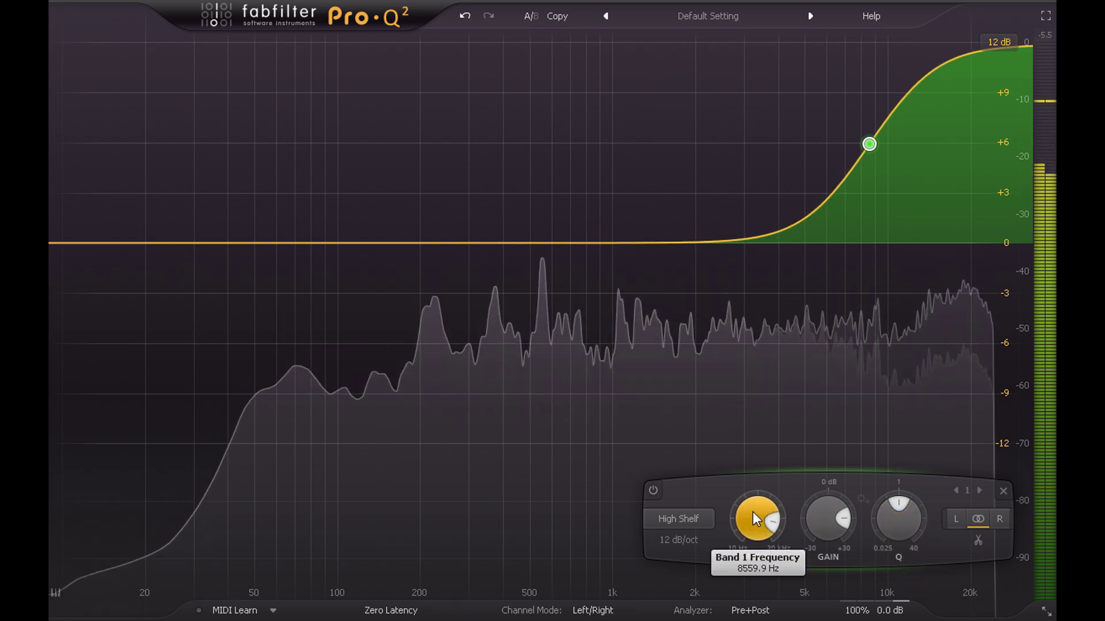
{"action": "left_click_drag", "start_coordinate": [753, 512], "coordinate": [788, 559]}
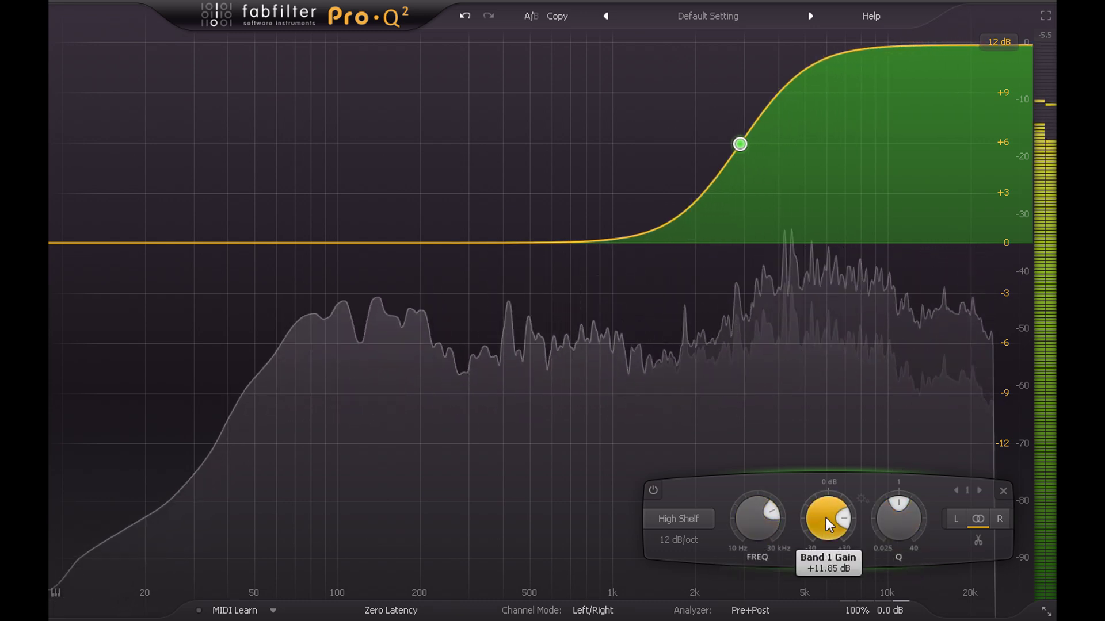
{"action": "left_click_drag", "start_coordinate": [826, 518], "coordinate": [828, 562]}
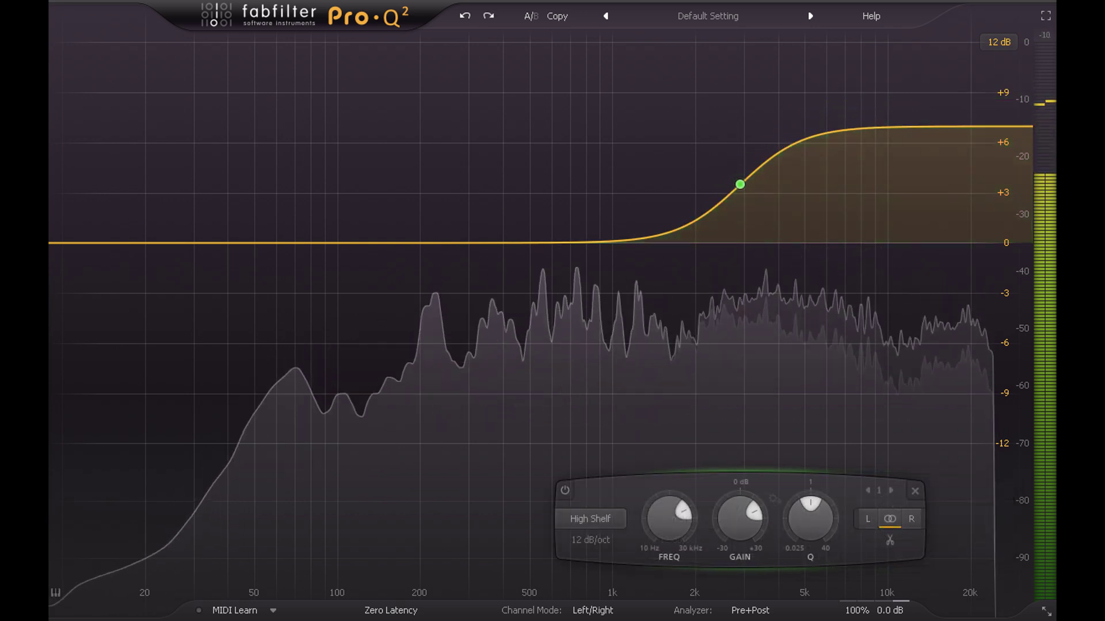
Set the shelf slope to 96 dB/oct, try a cut, then boost about +5.7 dB near 5.4 kHz.
{"action": "left_click", "coordinate": [582, 543]}
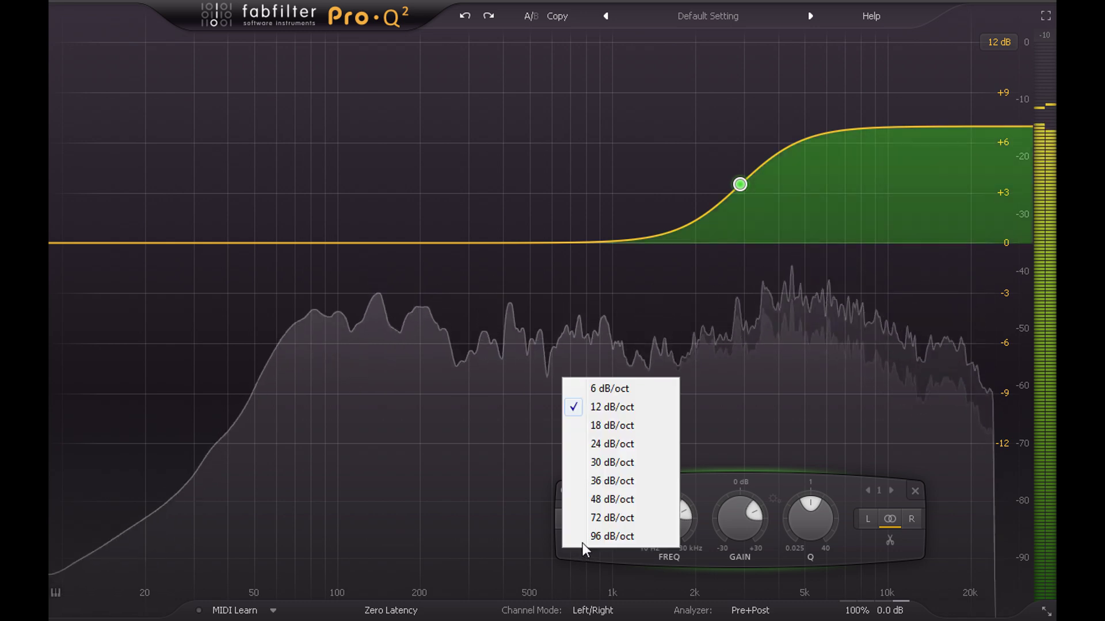
{"action": "left_click", "coordinate": [651, 536]}
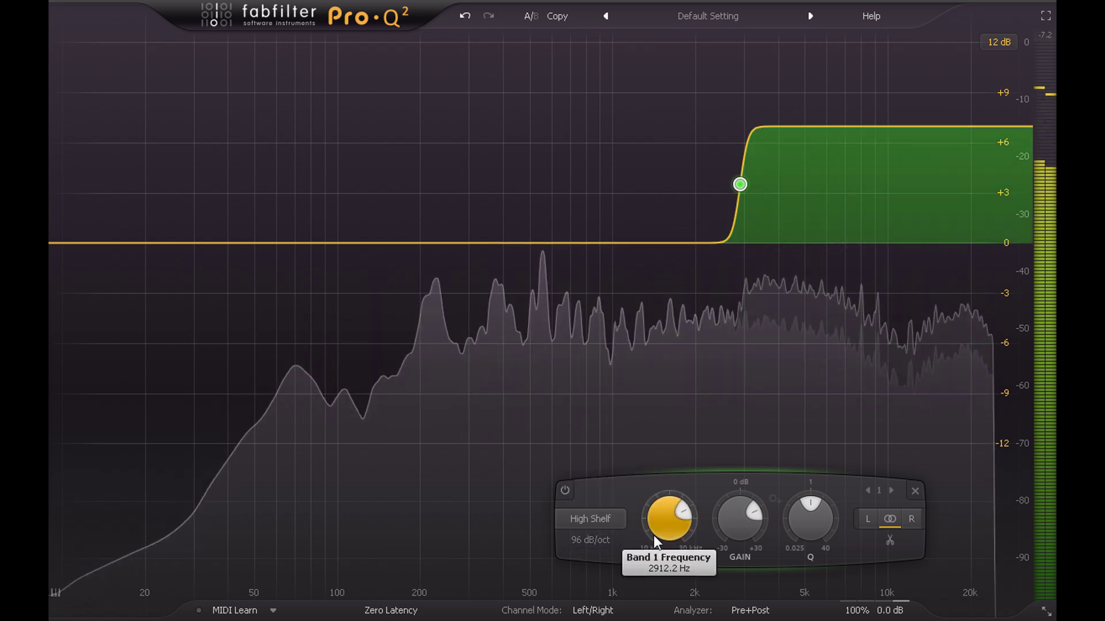
{"action": "left_click_drag", "start_coordinate": [742, 186], "coordinate": [862, 466]}
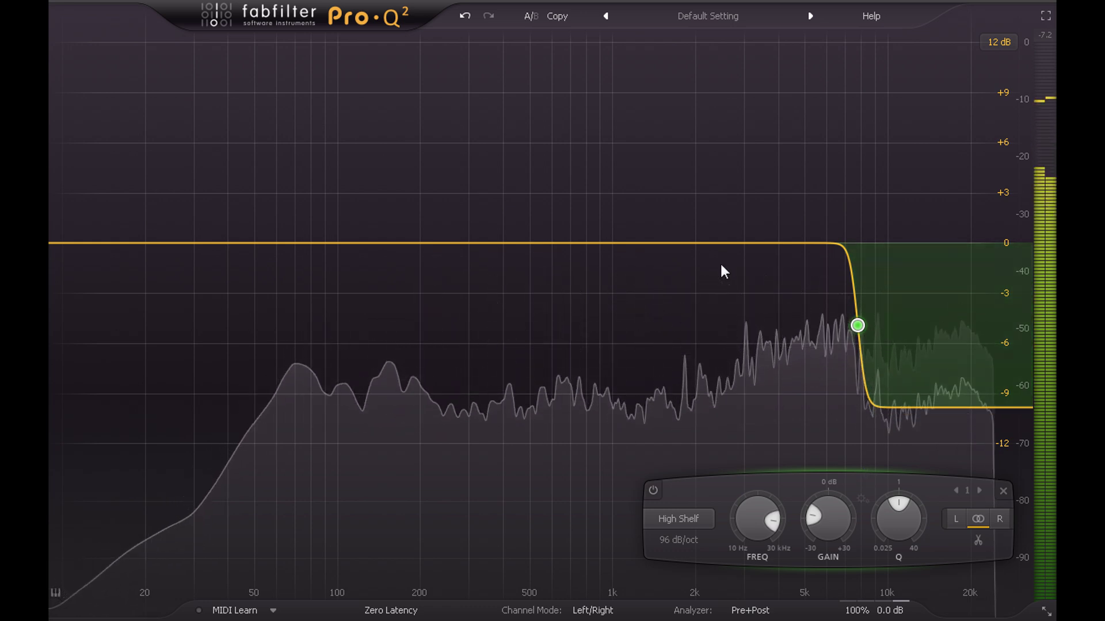
{"action": "left_click_drag", "start_coordinate": [857, 327], "coordinate": [800, 2]}
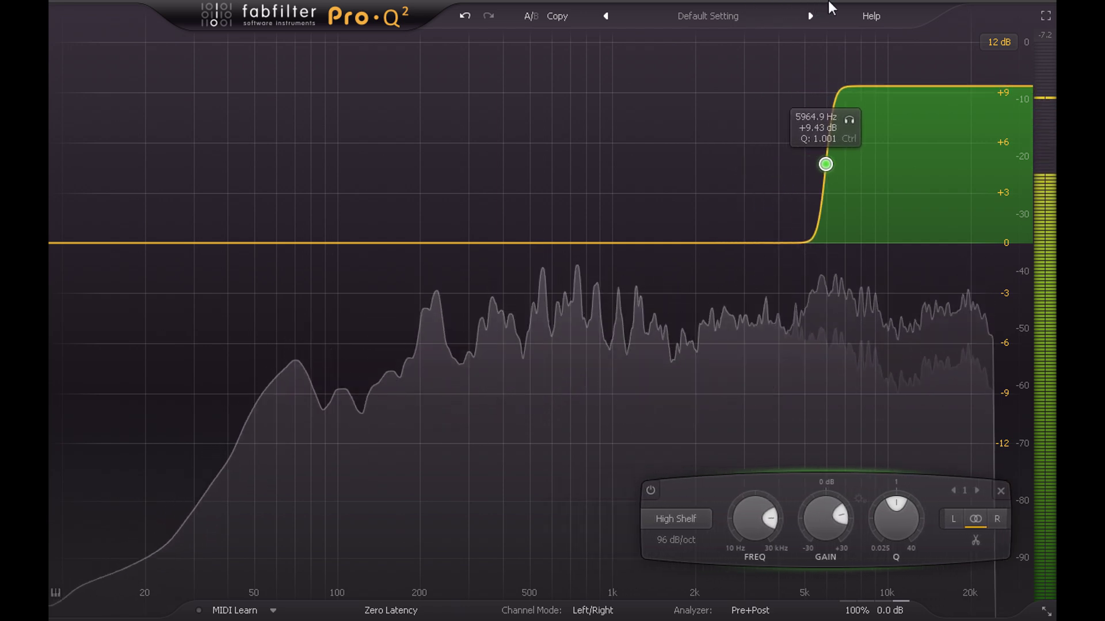
{"action": "left_click_drag", "start_coordinate": [830, 1], "coordinate": [809, 69]}
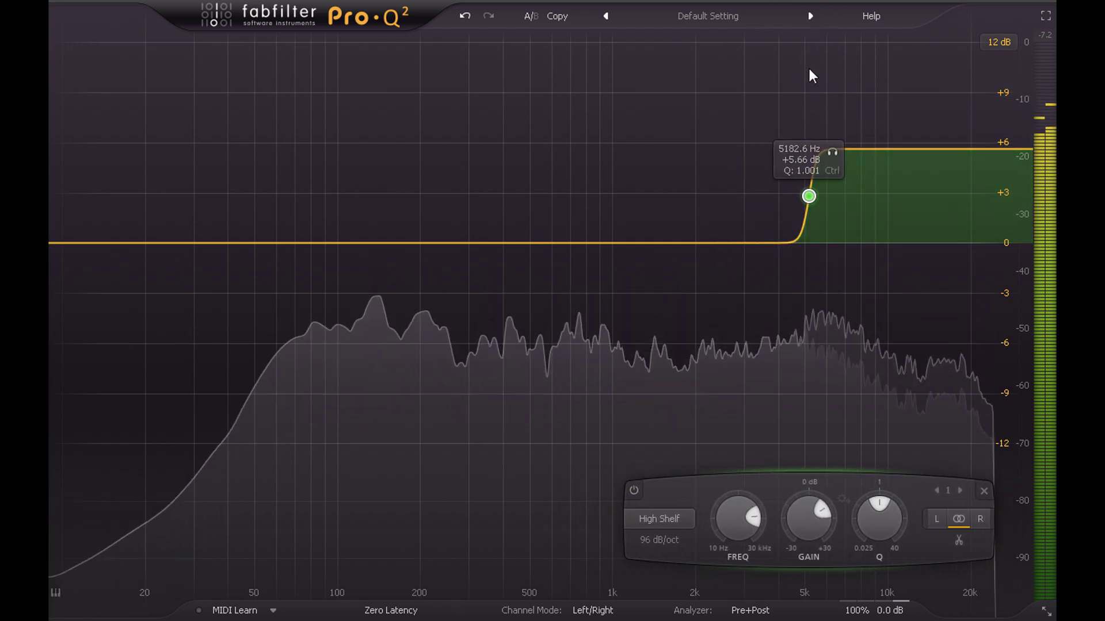
Change the shelf slope to 12, then 6 dB/oct, as a gentle 3 dB cut near 10447 Hz.
{"action": "left_click", "coordinate": [652, 540]}
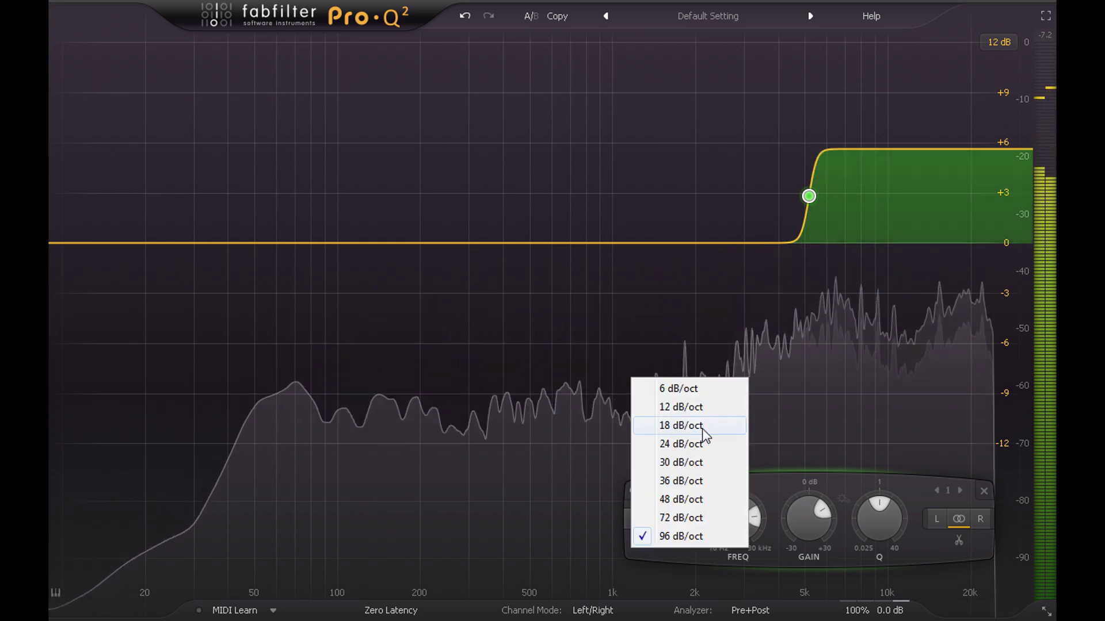
{"action": "left_click", "coordinate": [706, 408]}
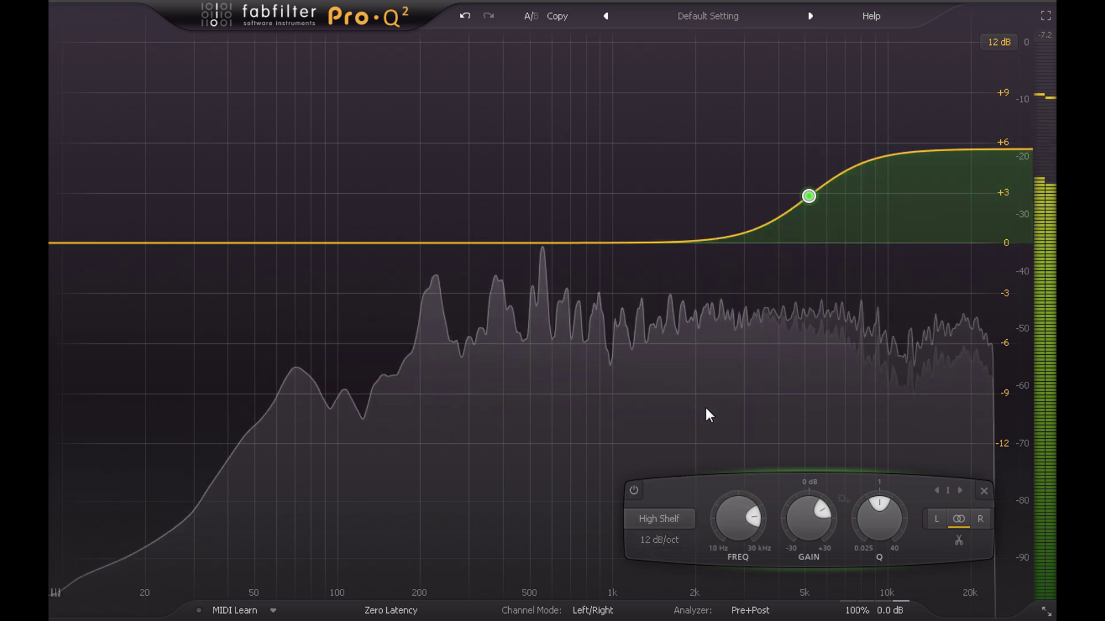
{"action": "left_click", "coordinate": [666, 541]}
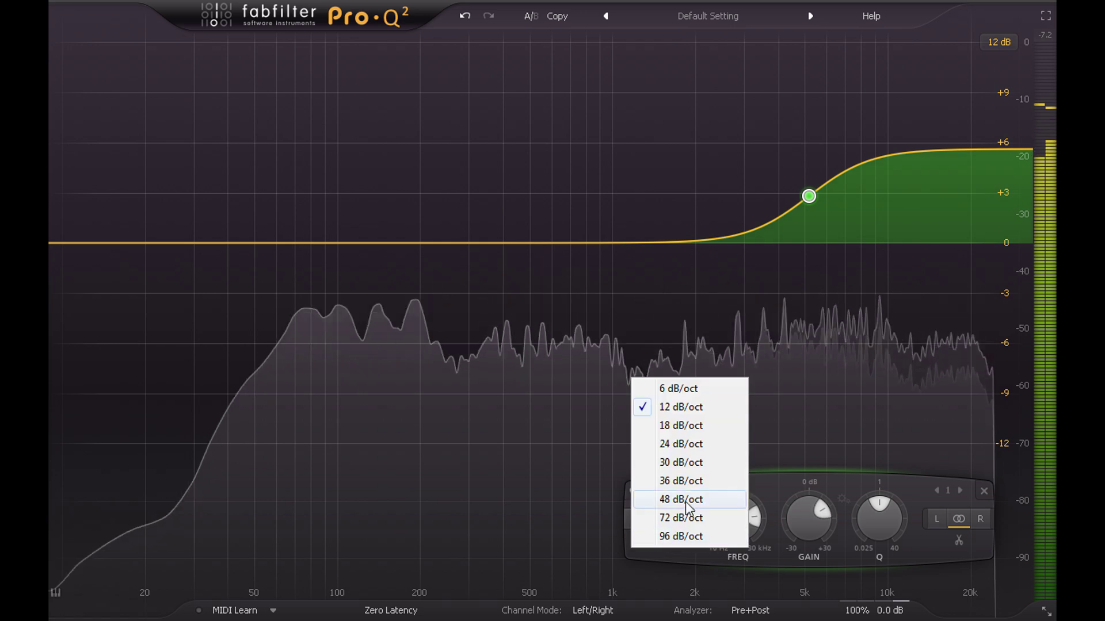
{"action": "left_click", "coordinate": [681, 391]}
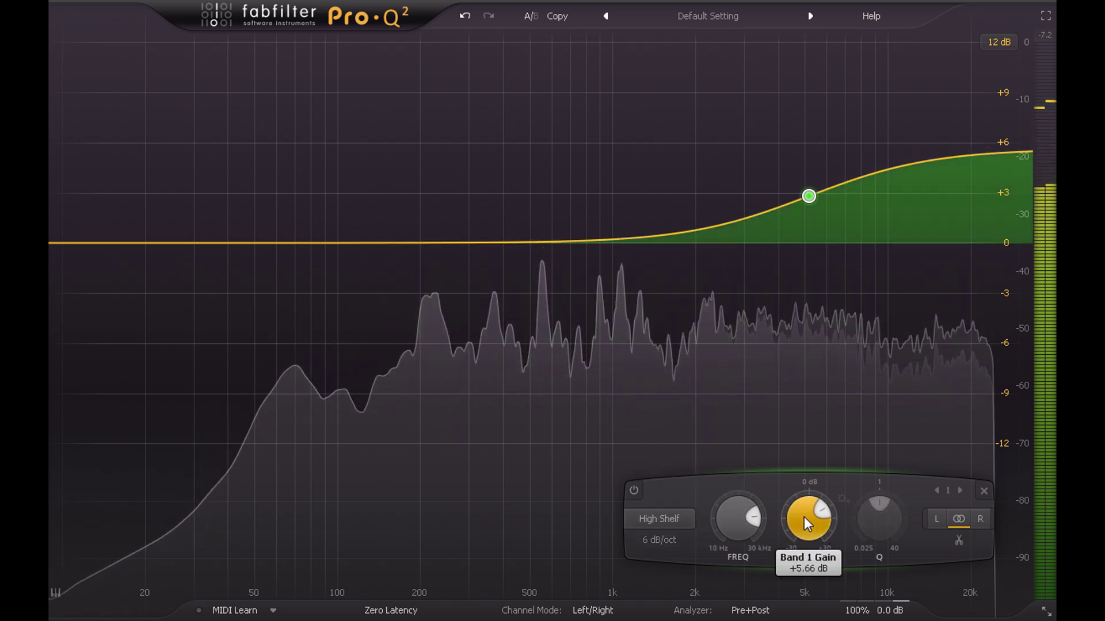
{"action": "left_click_drag", "start_coordinate": [803, 517], "coordinate": [803, 593]}
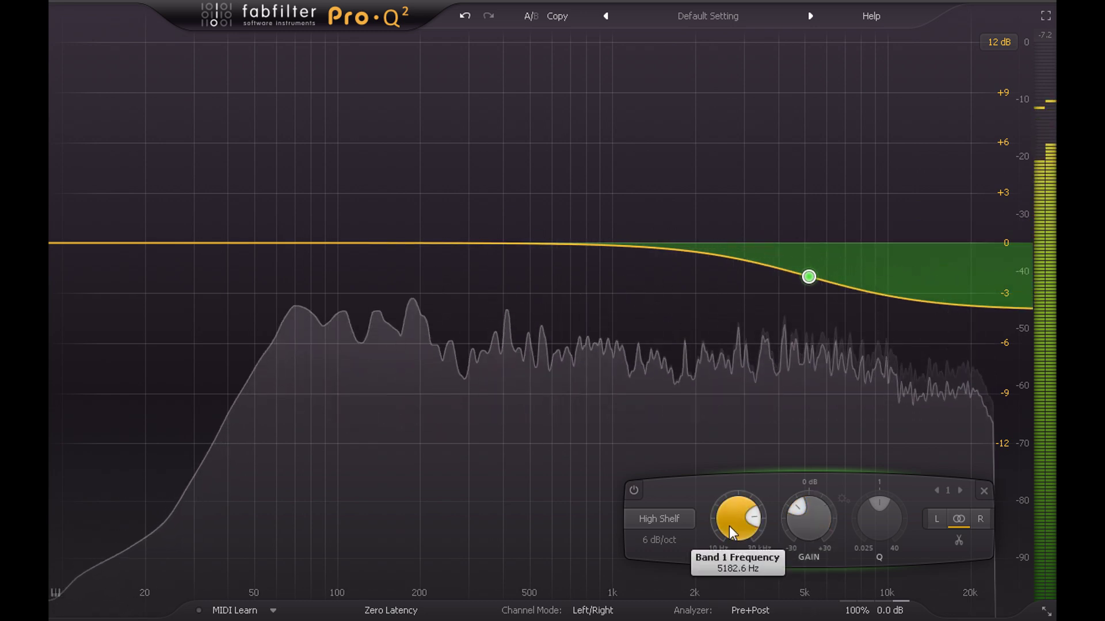
{"action": "left_click_drag", "start_coordinate": [730, 525], "coordinate": [727, 492]}
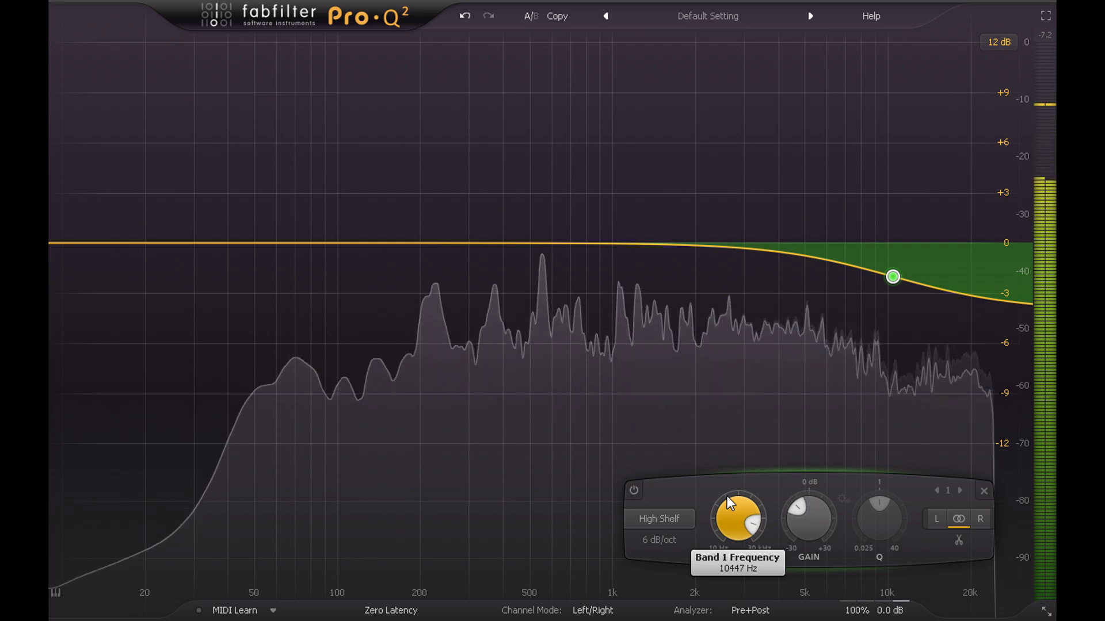
Add a bell band around 646 Hz and shape its boost and width near 1.3 kHz.
{"action": "double_click", "coordinate": [561, 198]}
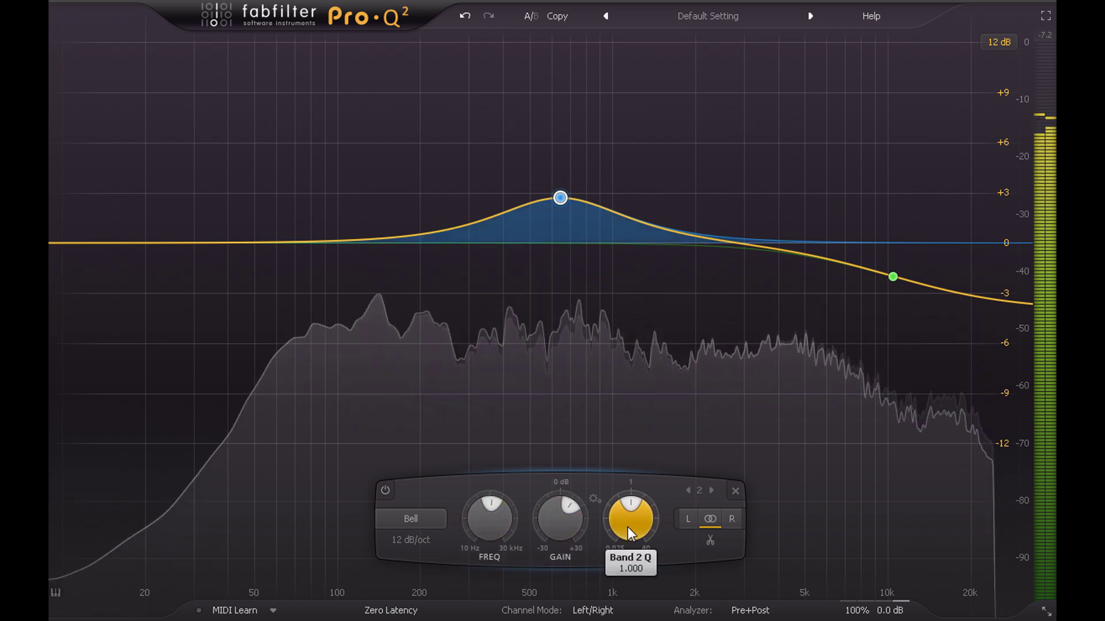
{"action": "left_click_drag", "start_coordinate": [569, 524], "coordinate": [546, 504]}
{"action": "left_click_drag", "start_coordinate": [485, 529], "coordinate": [496, 487]}
{"action": "mouse_move", "coordinate": [634, 527]}
{"action": "left_mouse_down"}
{"action": "mouse_move", "coordinate": [638, 562]}
{"action": "mouse_move", "coordinate": [633, 493]}
{"action": "mouse_move", "coordinate": [633, 519]}
{"action": "left_mouse_up"}
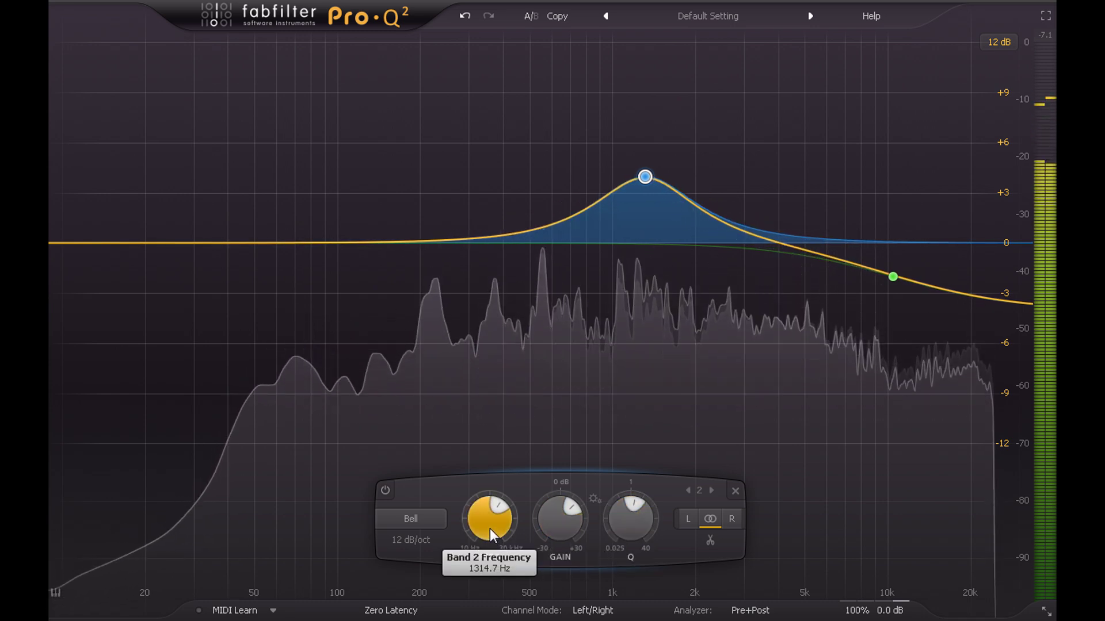
Sweep band 2 down from 30 kHz to about 1.4 kHz and narrow its Q to about 4.56.
{"action": "left_click_drag", "start_coordinate": [489, 529], "coordinate": [499, 492]}
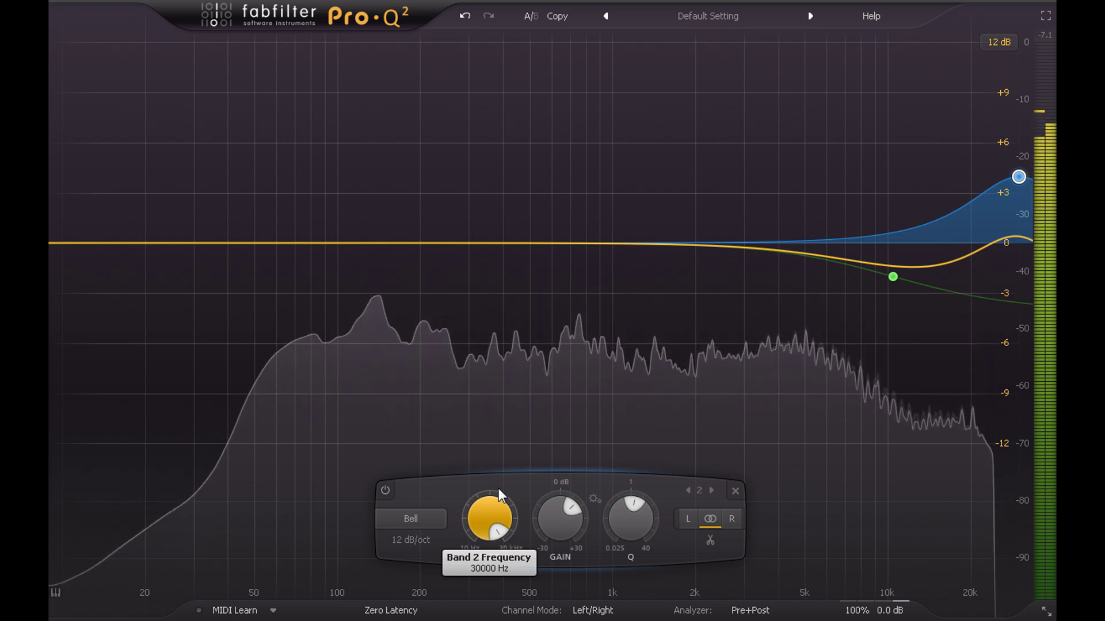
{"action": "left_click_drag", "start_coordinate": [498, 488], "coordinate": [504, 594]}
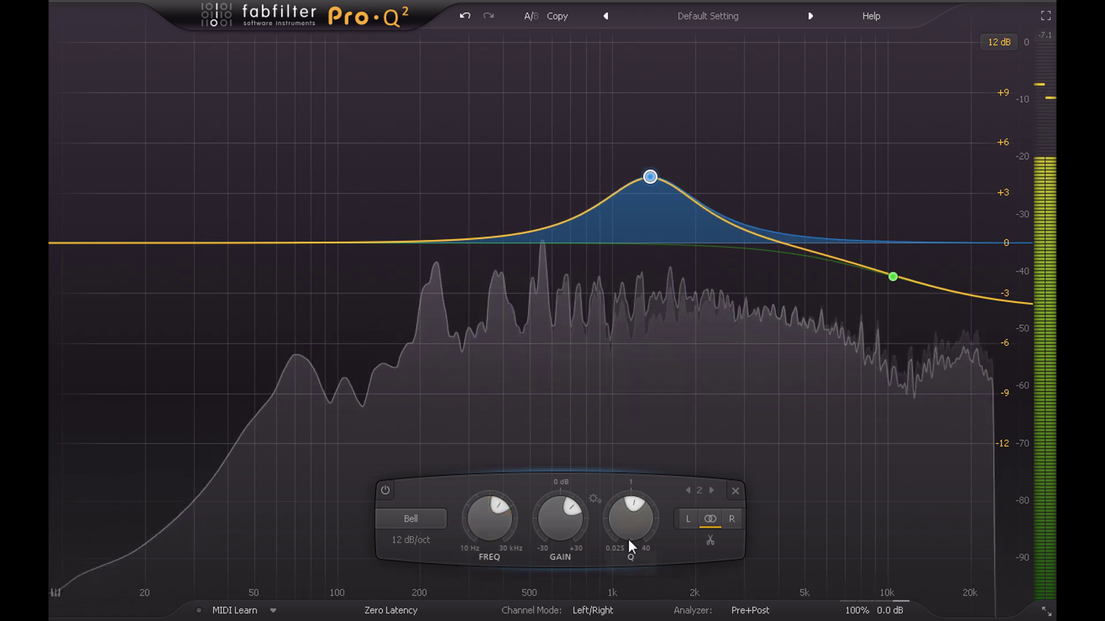
{"action": "left_click_drag", "start_coordinate": [628, 532], "coordinate": [632, 459]}
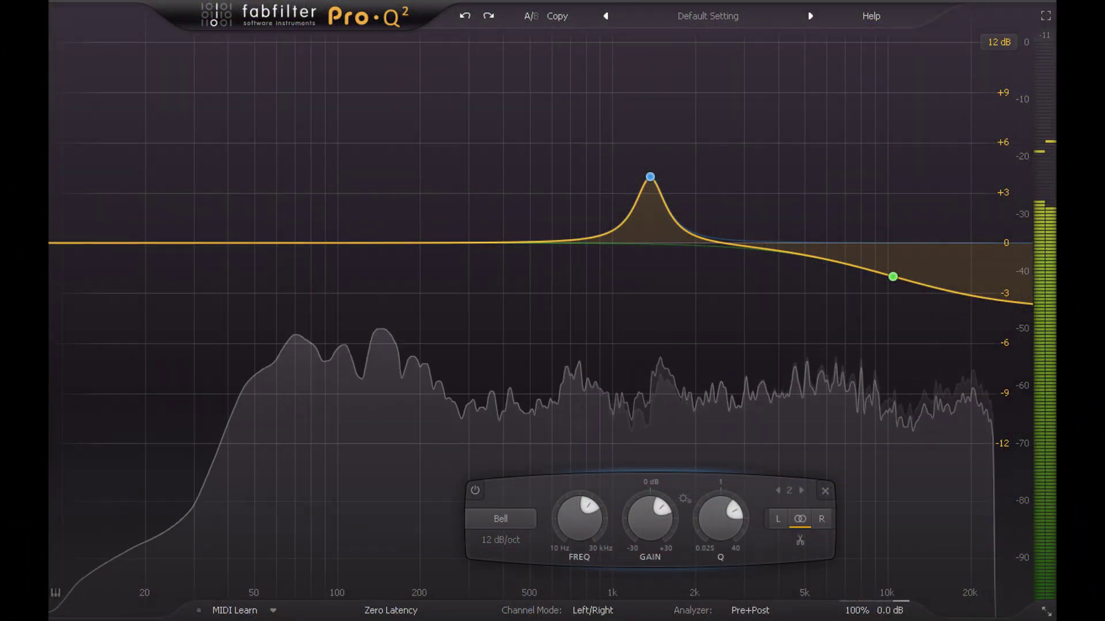
Lower band 2's Q to about 1.99 for a wider bell near 1.3 kHz.
{"action": "mouse_move", "coordinate": [715, 516]}
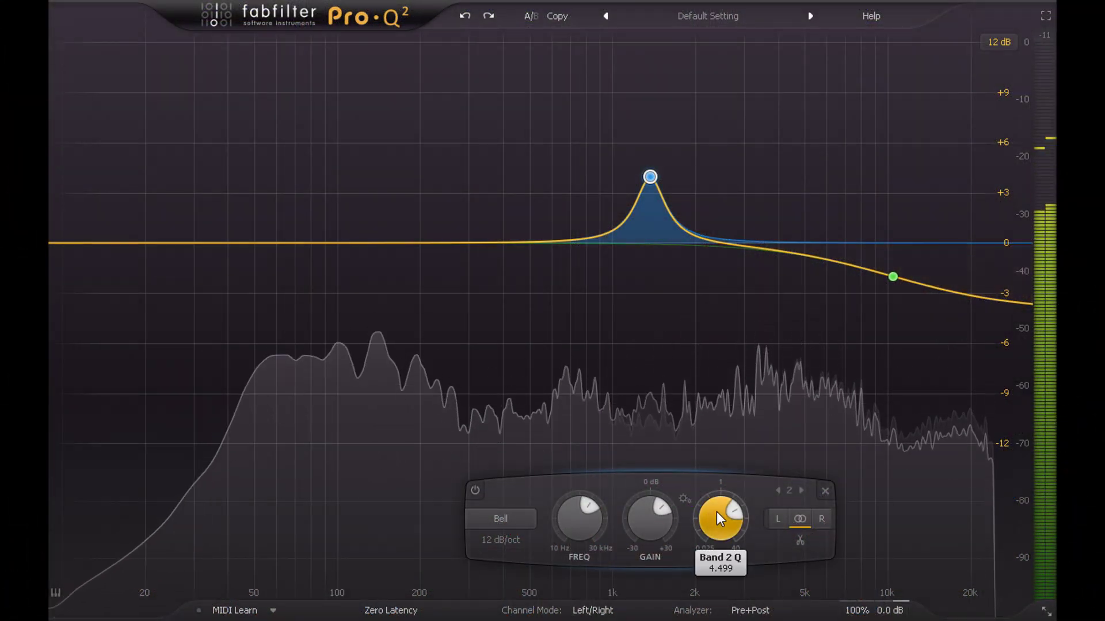
{"action": "mouse_move", "coordinate": [717, 511]}
{"action": "left_mouse_down"}
{"action": "mouse_move", "coordinate": [722, 603]}
{"action": "mouse_move", "coordinate": [726, 469]}
{"action": "mouse_move", "coordinate": [727, 507]}
{"action": "left_mouse_up"}
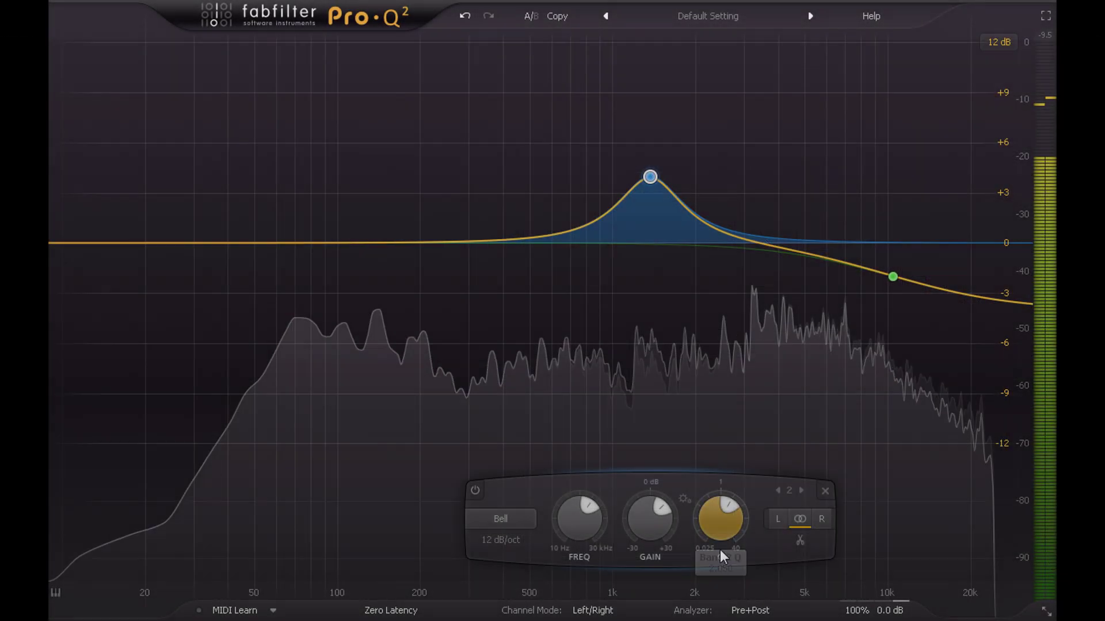
{"action": "mouse_move", "coordinate": [720, 527]}
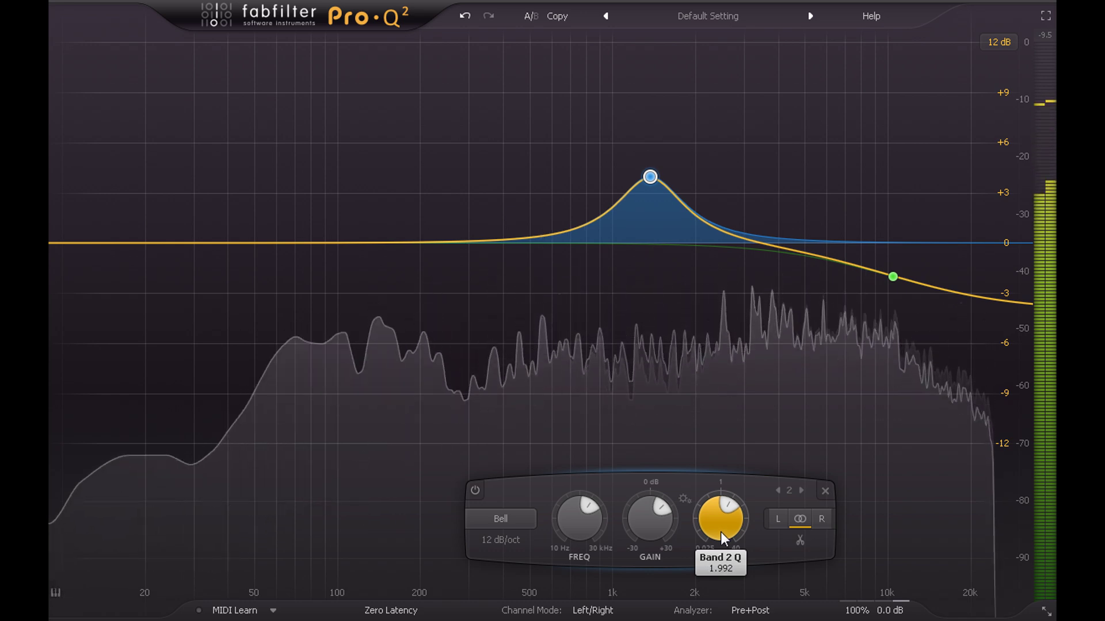
Try band 2 as a narrow deep notch near 1.1 kHz, easing it to -4 dB and widening it.
{"action": "mouse_move", "coordinate": [658, 533]}
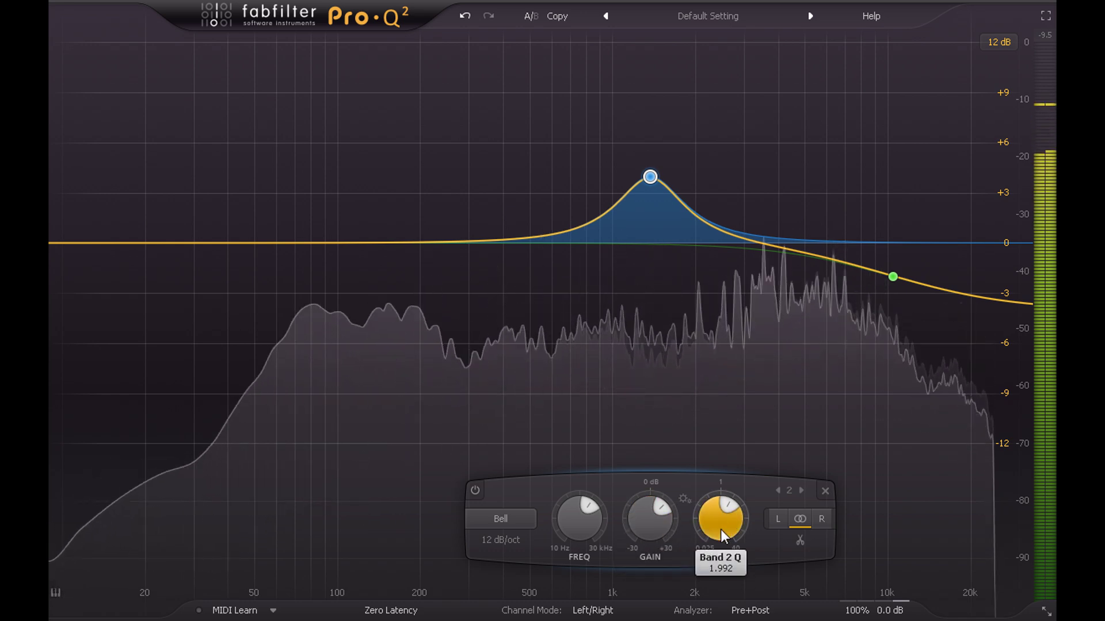
{"action": "left_click_drag", "start_coordinate": [721, 529], "coordinate": [723, 427]}
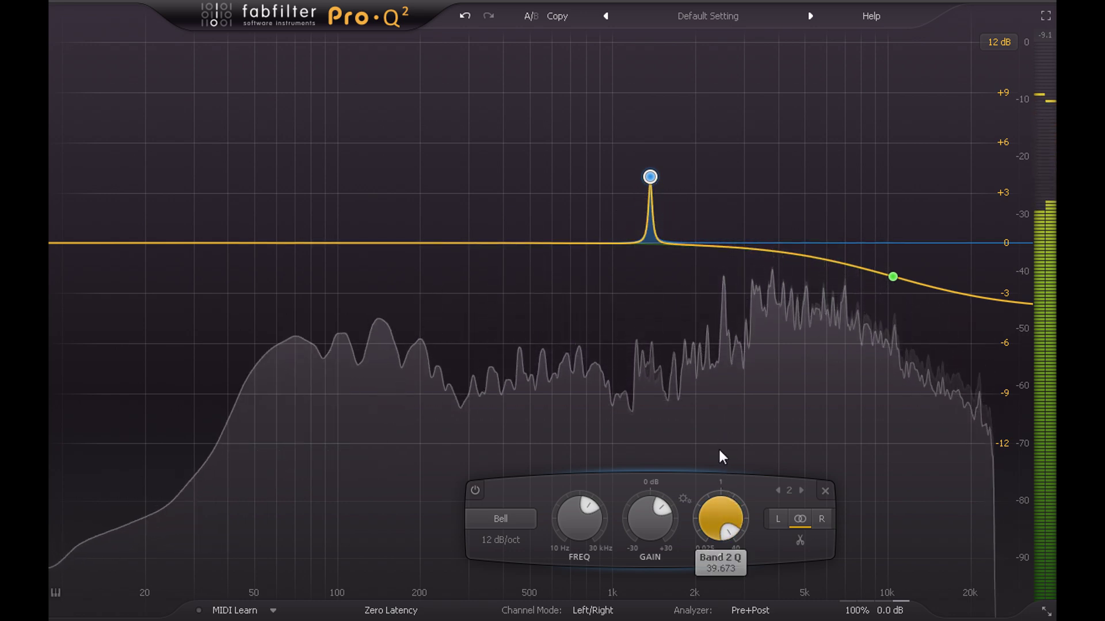
{"action": "left_click_drag", "start_coordinate": [644, 522], "coordinate": [650, 620]}
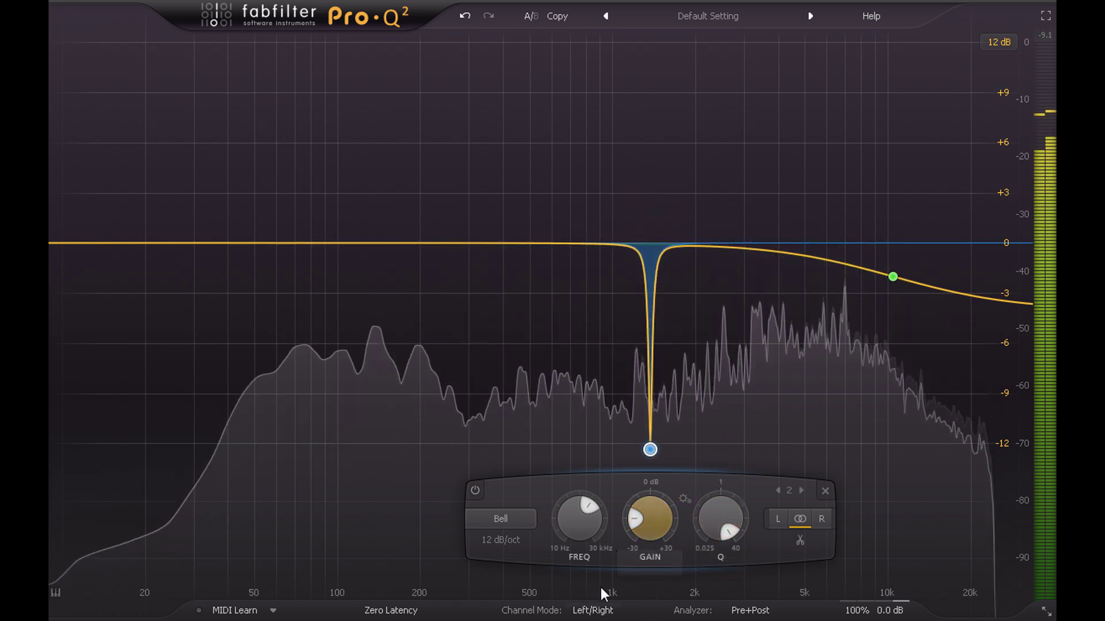
{"action": "mouse_move", "coordinate": [583, 519]}
{"action": "left_mouse_down"}
{"action": "mouse_move", "coordinate": [583, 541]}
{"action": "mouse_move", "coordinate": [585, 522]}
{"action": "left_mouse_up"}
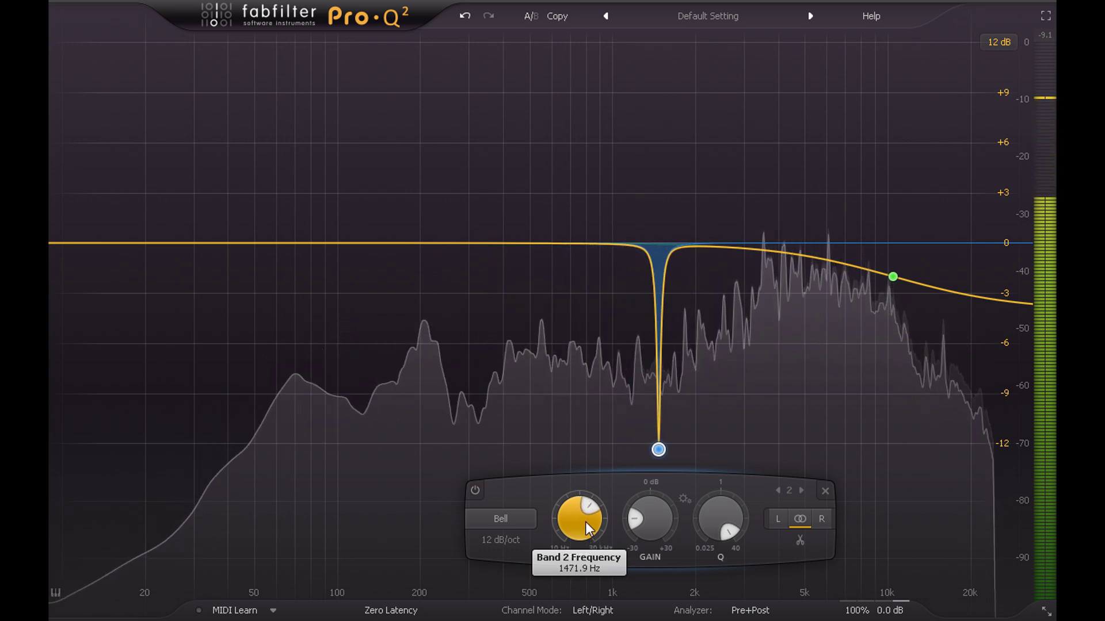
{"action": "left_click_drag", "start_coordinate": [655, 510], "coordinate": [725, 620]}
{"action": "left_click_drag", "start_coordinate": [649, 533], "coordinate": [649, 491]}
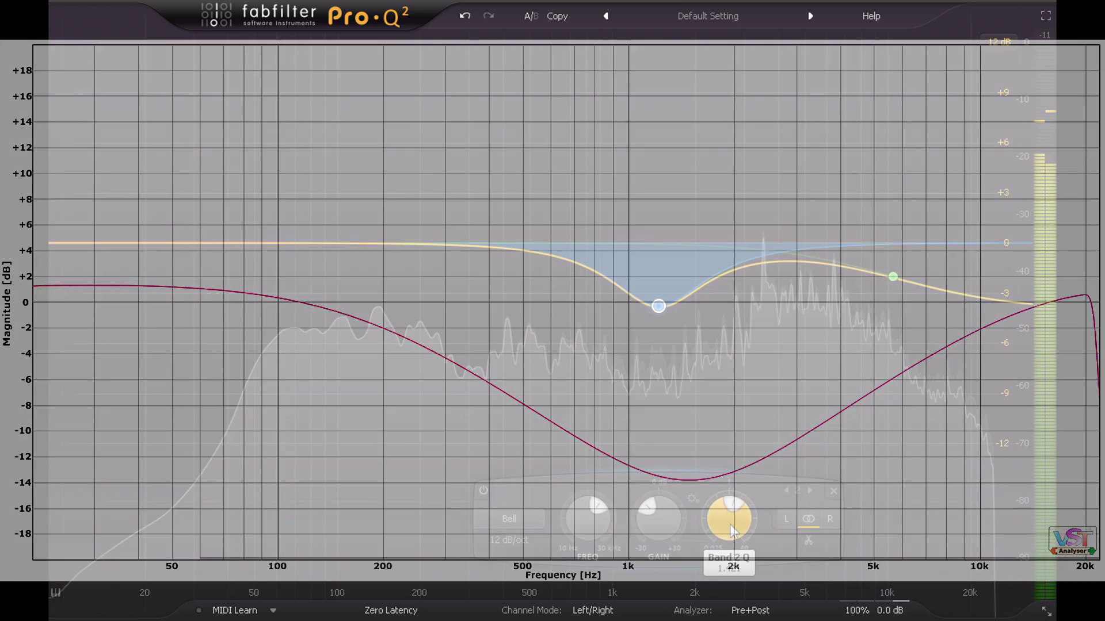
{"action": "left_click_drag", "start_coordinate": [731, 541], "coordinate": [738, 620]}
Turn band 2 into a gentle +3.9 dB boost and sweep it down to about 480 Hz.
{"action": "left_click_drag", "start_coordinate": [667, 533], "coordinate": [657, 442]}
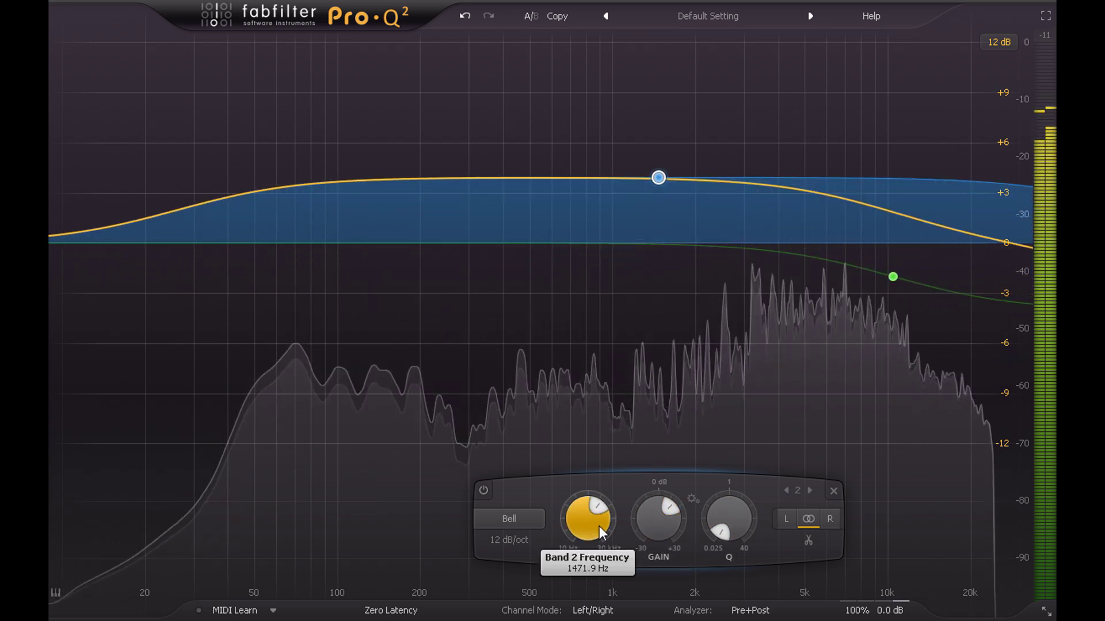
{"action": "mouse_move", "coordinate": [600, 525]}
{"action": "left_mouse_down"}
{"action": "mouse_move", "coordinate": [595, 548]}
{"action": "mouse_move", "coordinate": [605, 541]}
{"action": "left_mouse_up"}
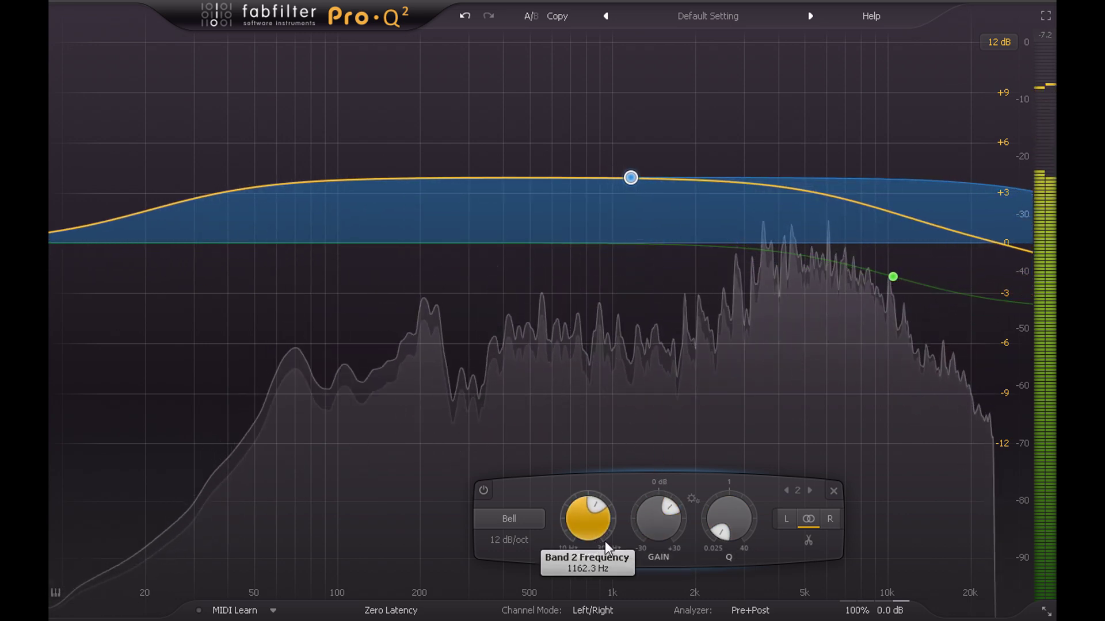
{"action": "left_click_drag", "start_coordinate": [724, 522], "coordinate": [733, 351]}
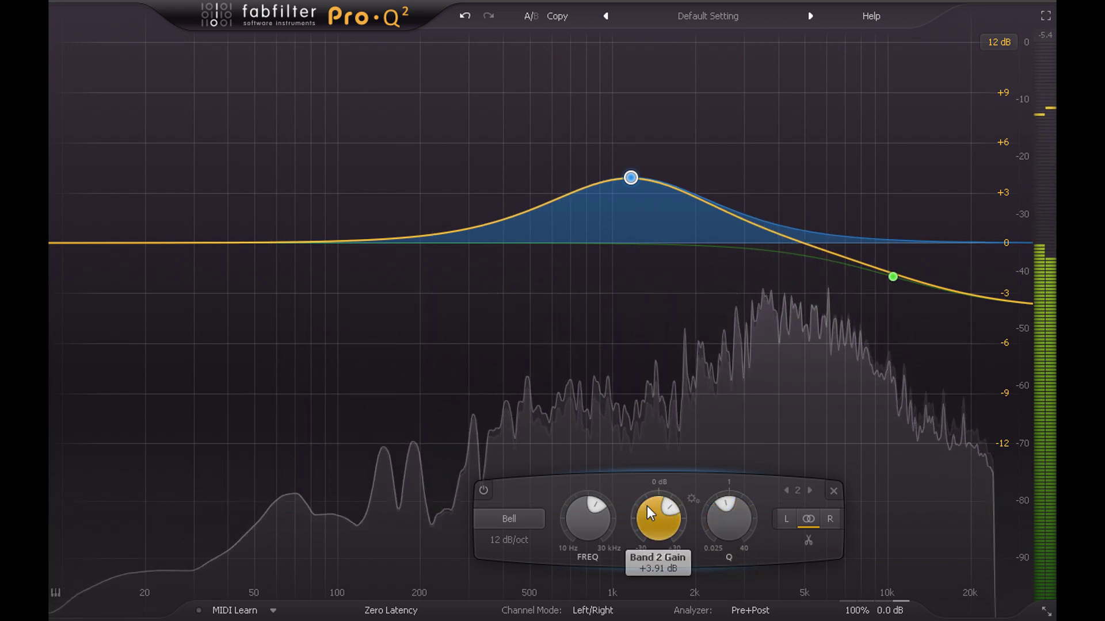
{"action": "mouse_move", "coordinate": [593, 526]}
{"action": "left_mouse_down"}
{"action": "mouse_move", "coordinate": [590, 490]}
{"action": "mouse_move", "coordinate": [598, 565]}
{"action": "mouse_move", "coordinate": [590, 507]}
{"action": "mouse_move", "coordinate": [598, 511]}
{"action": "left_mouse_up"}
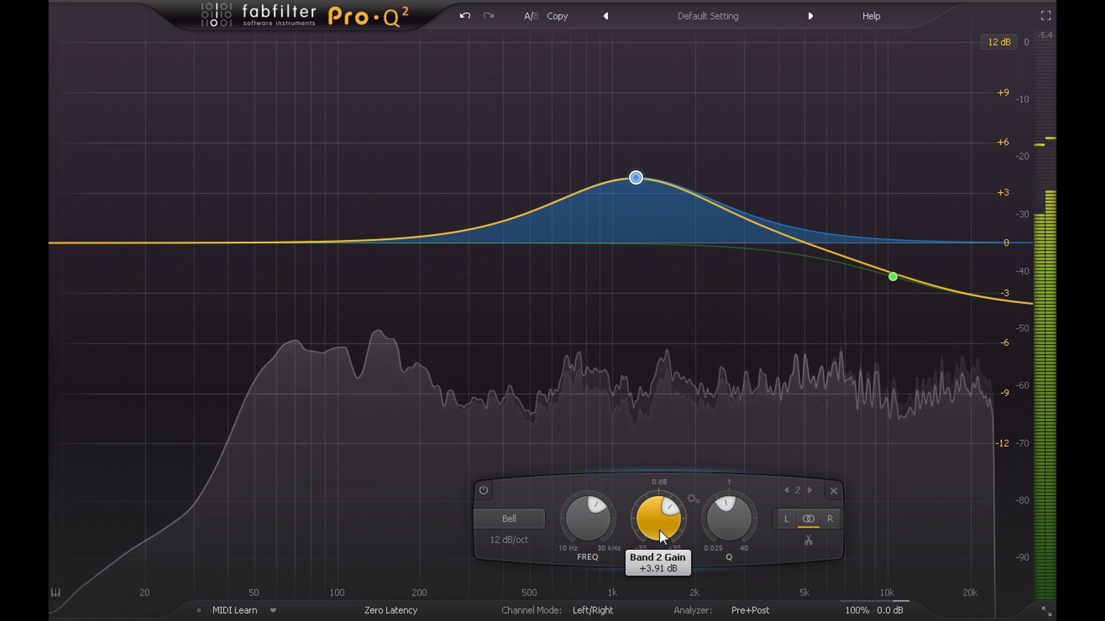
Reset band 2's Q to 1 and pull it into a roughly -3 dB cut near 563 Hz.
{"action": "mouse_move", "coordinate": [659, 530]}
{"action": "left_mouse_down"}
{"action": "mouse_move", "coordinate": [657, 502]}
{"action": "mouse_move", "coordinate": [656, 513]}
{"action": "left_mouse_up"}
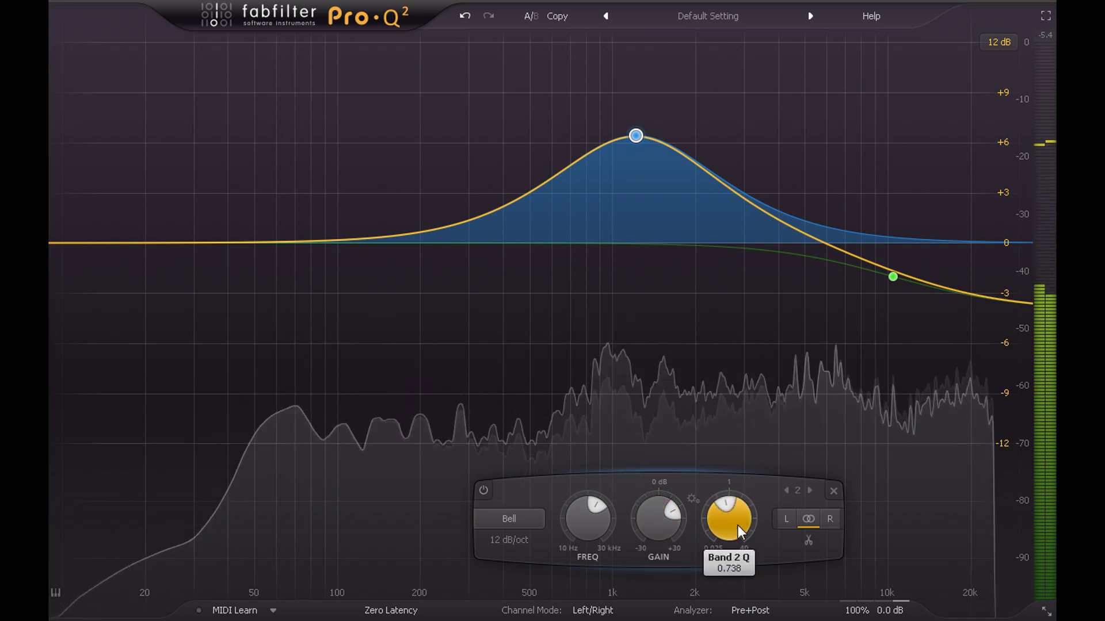
{"action": "double_click", "coordinate": [738, 526]}
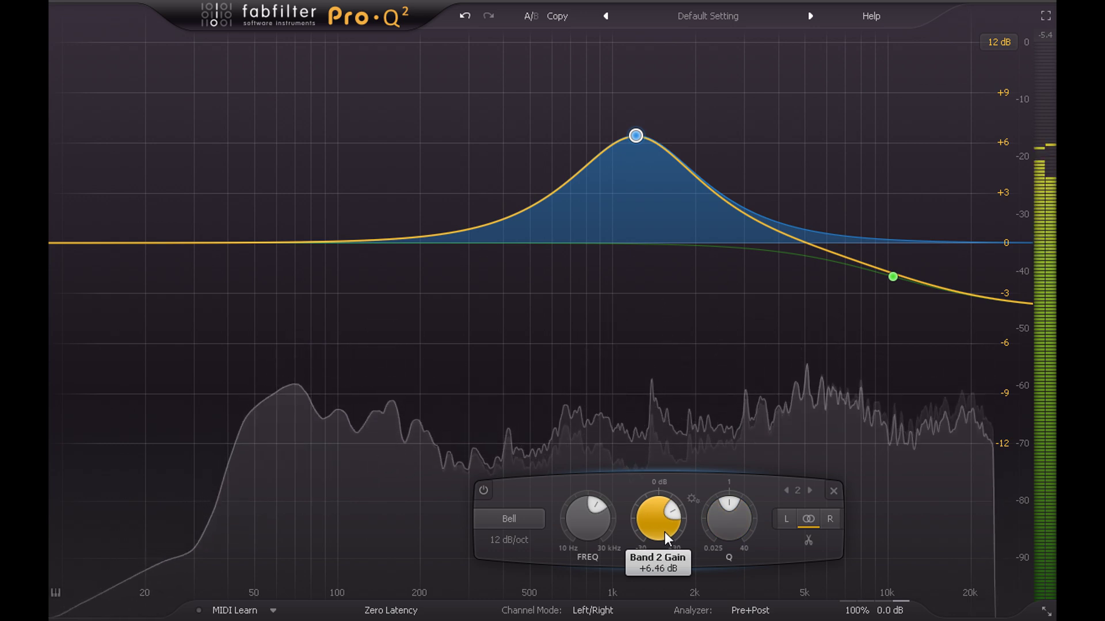
{"action": "left_click_drag", "start_coordinate": [593, 525], "coordinate": [592, 590]}
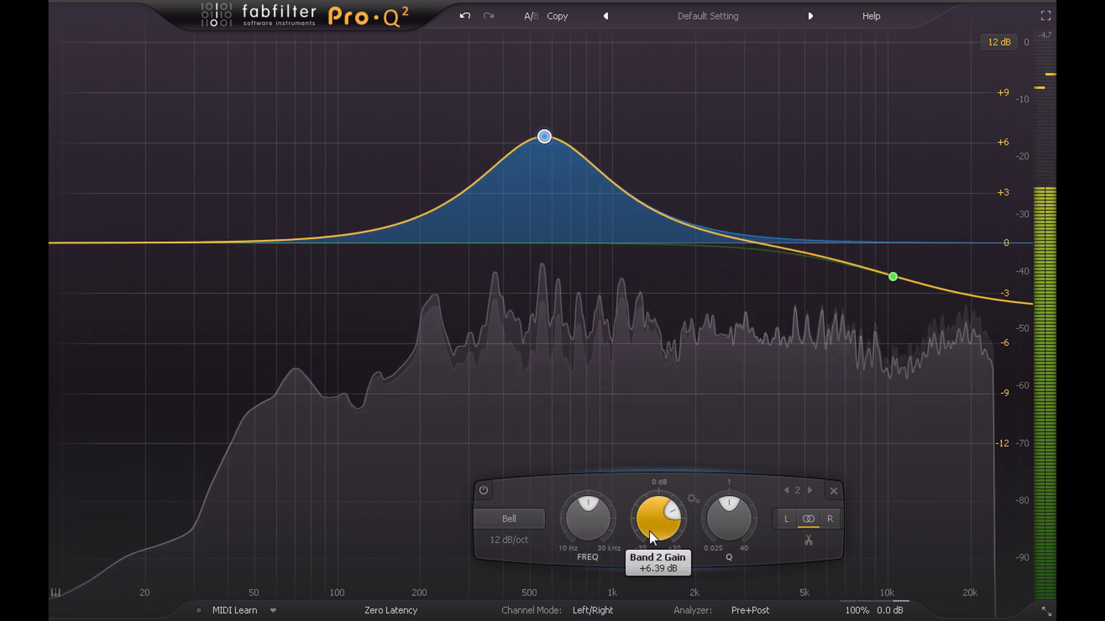
{"action": "mouse_move", "coordinate": [649, 531]}
{"action": "left_mouse_down"}
{"action": "mouse_move", "coordinate": [658, 620]}
{"action": "mouse_move", "coordinate": [648, 550]}
{"action": "left_mouse_up"}
Deepen band 2's cut to -8.31 dB at 563 Hz and narrow its Q to 1.67.
{"action": "mouse_move", "coordinate": [535, 335]}
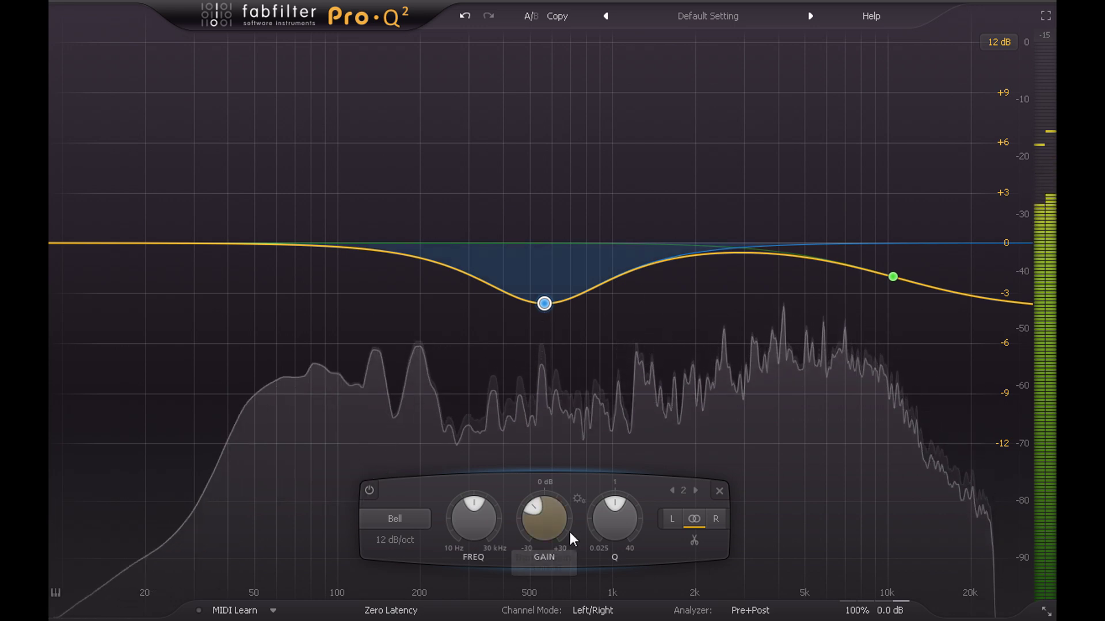
{"action": "left_click_drag", "start_coordinate": [545, 527], "coordinate": [550, 568]}
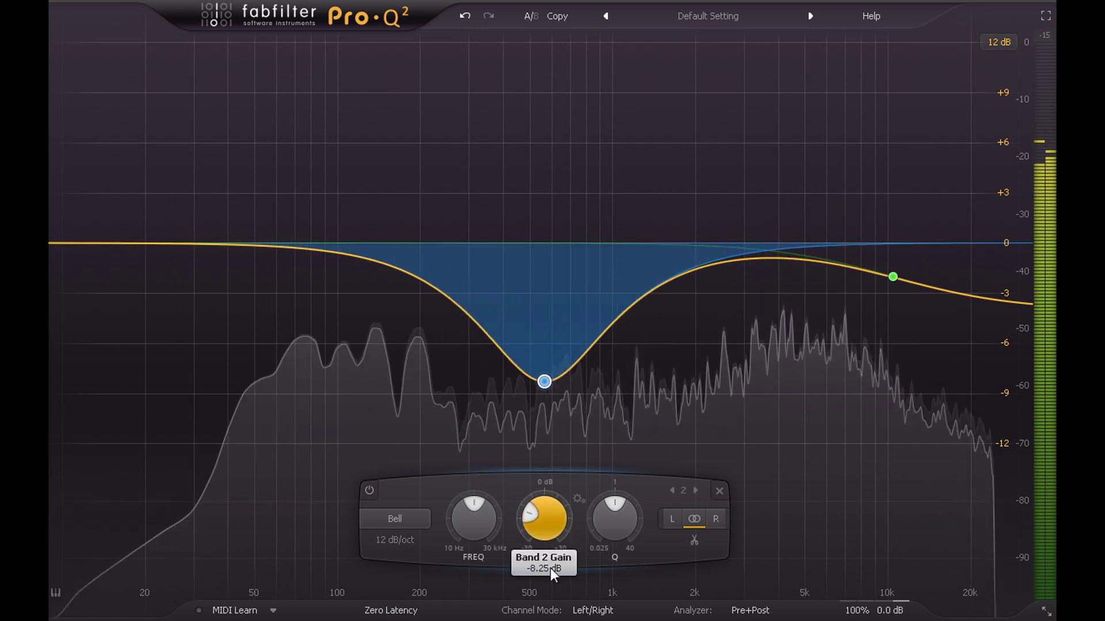
{"action": "left_click_drag", "start_coordinate": [608, 532], "coordinate": [609, 505]}
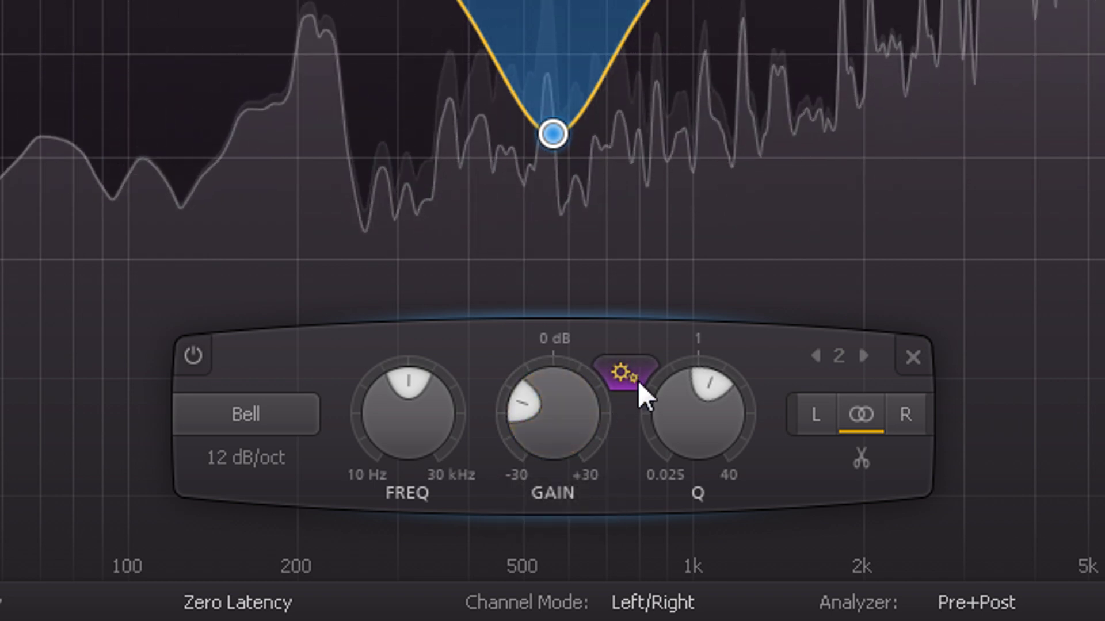
Sweep band 2's cut depth, settling at about -4.7 dB near 563 Hz.
{"action": "left_click_drag", "start_coordinate": [572, 421], "coordinate": [553, 294]}
{"action": "mouse_move", "coordinate": [545, 457]}
{"action": "left_mouse_down"}
{"action": "mouse_move", "coordinate": [547, 541]}
{"action": "mouse_move", "coordinate": [548, 440]}
{"action": "mouse_move", "coordinate": [555, 464]}
{"action": "left_mouse_up"}
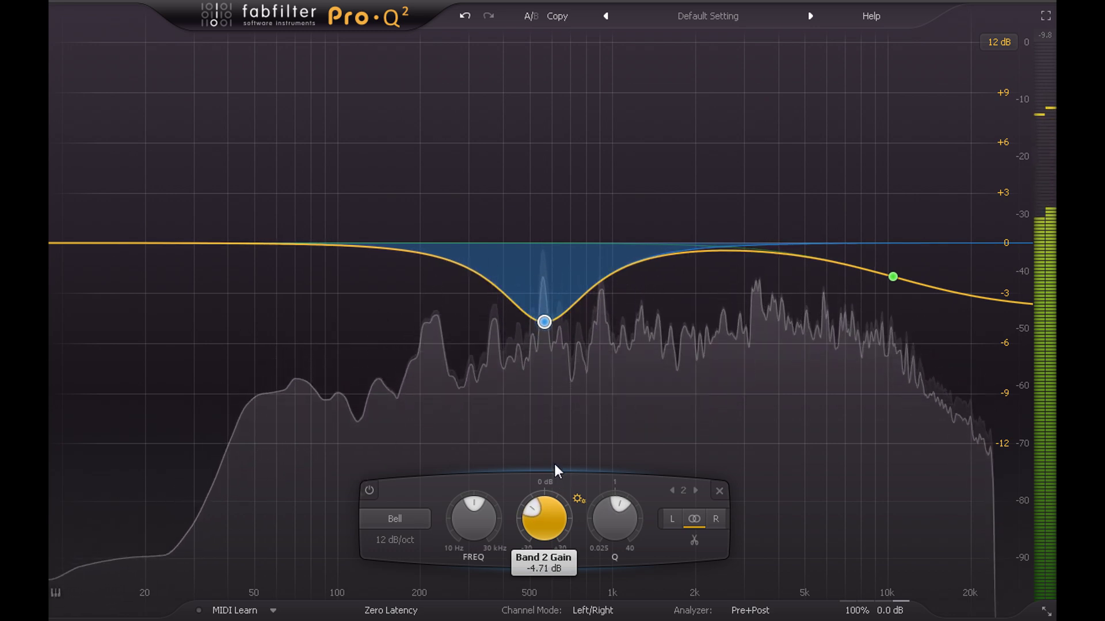
Reset band 2's gain, compare a +4 dB boost, then settle on about -9 dB cut near 500 Hz.
{"action": "double_click", "coordinate": [556, 524]}
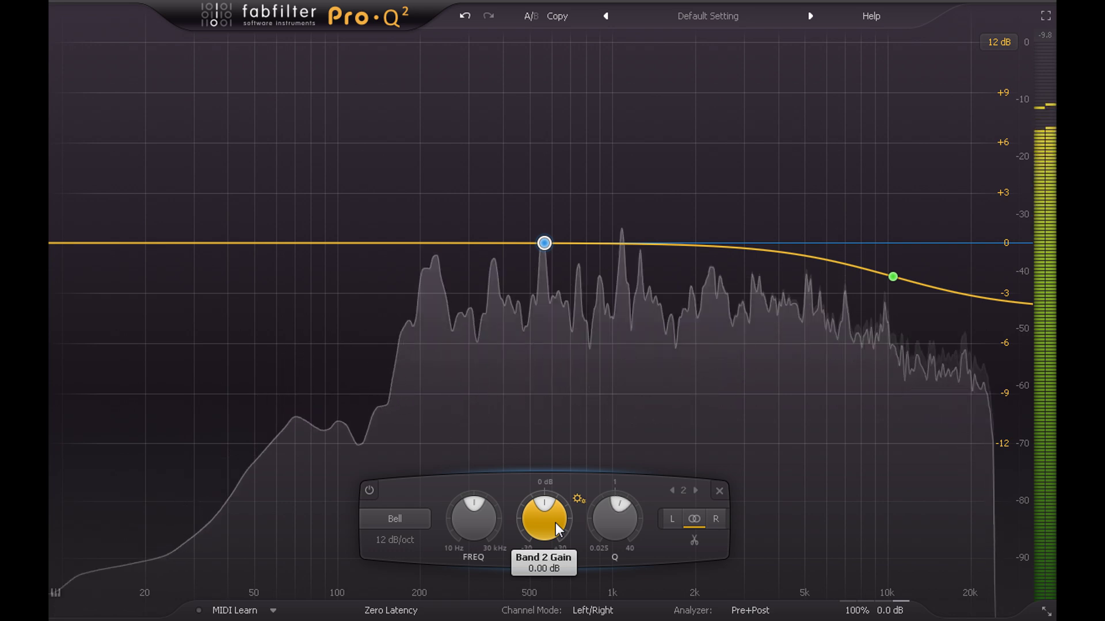
{"action": "left_click_drag", "start_coordinate": [544, 527], "coordinate": [545, 472]}
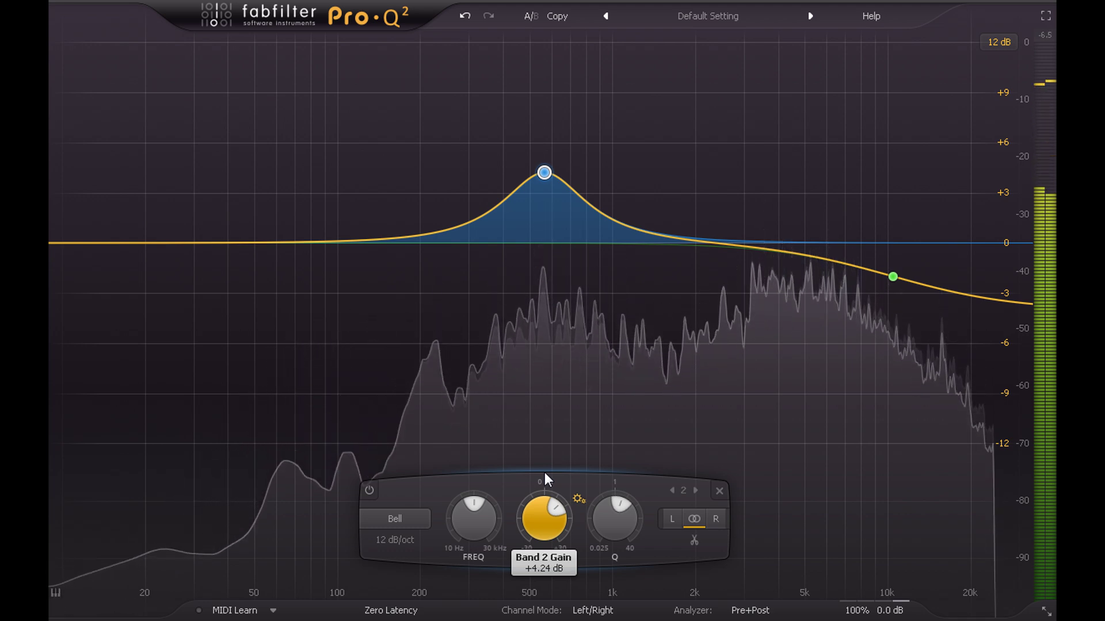
{"action": "left_click_drag", "start_coordinate": [544, 471], "coordinate": [570, 547]}
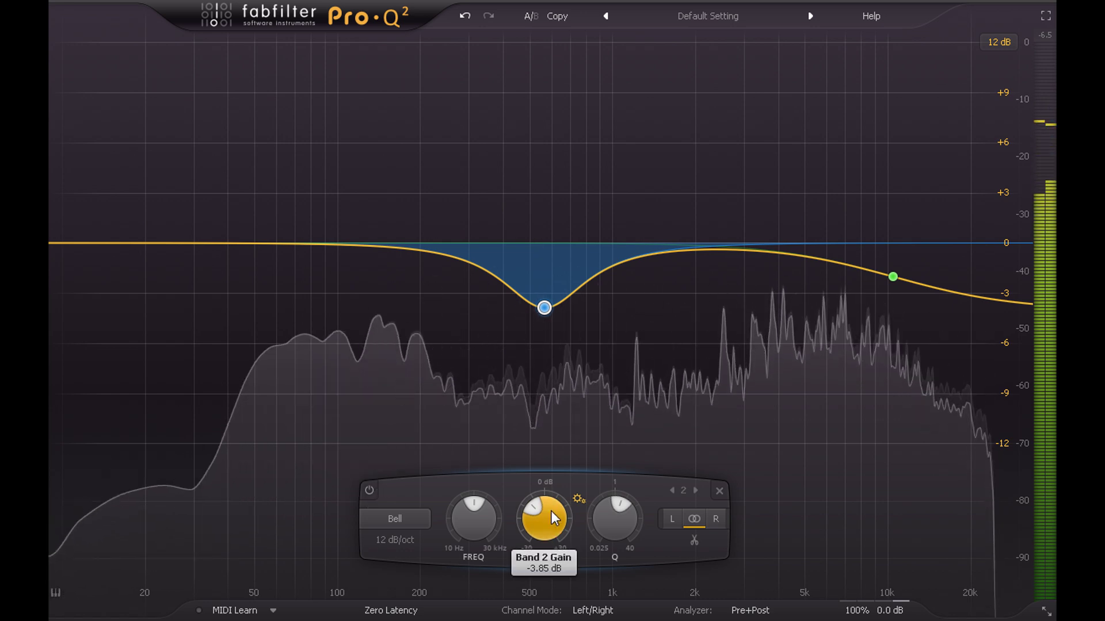
{"action": "left_click_drag", "start_coordinate": [552, 511], "coordinate": [555, 541]}
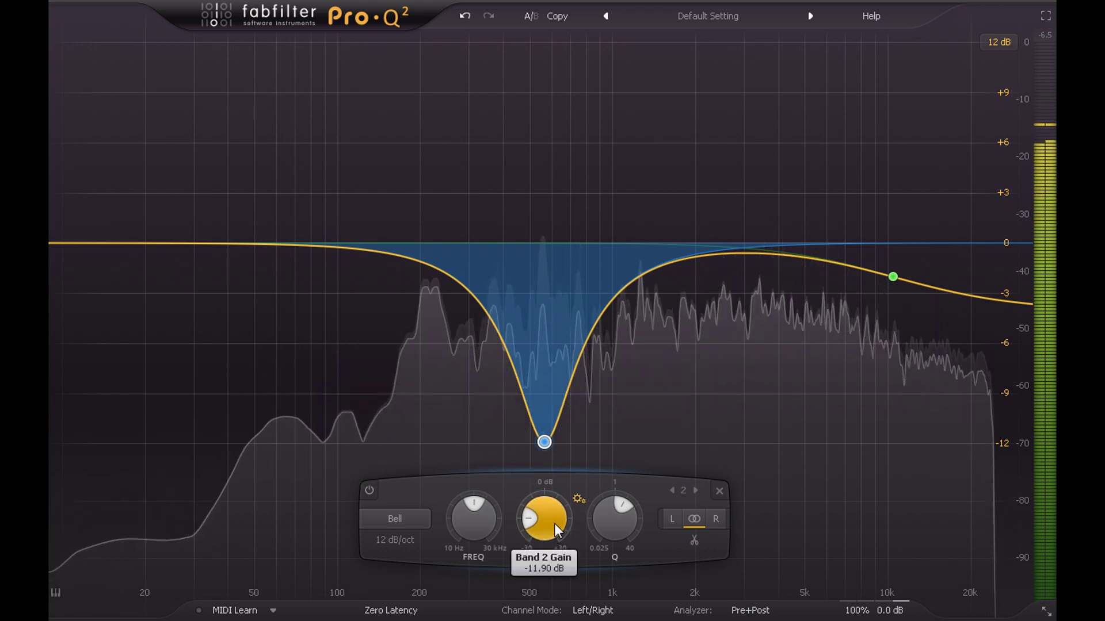
{"action": "left_click_drag", "start_coordinate": [553, 521], "coordinate": [552, 463]}
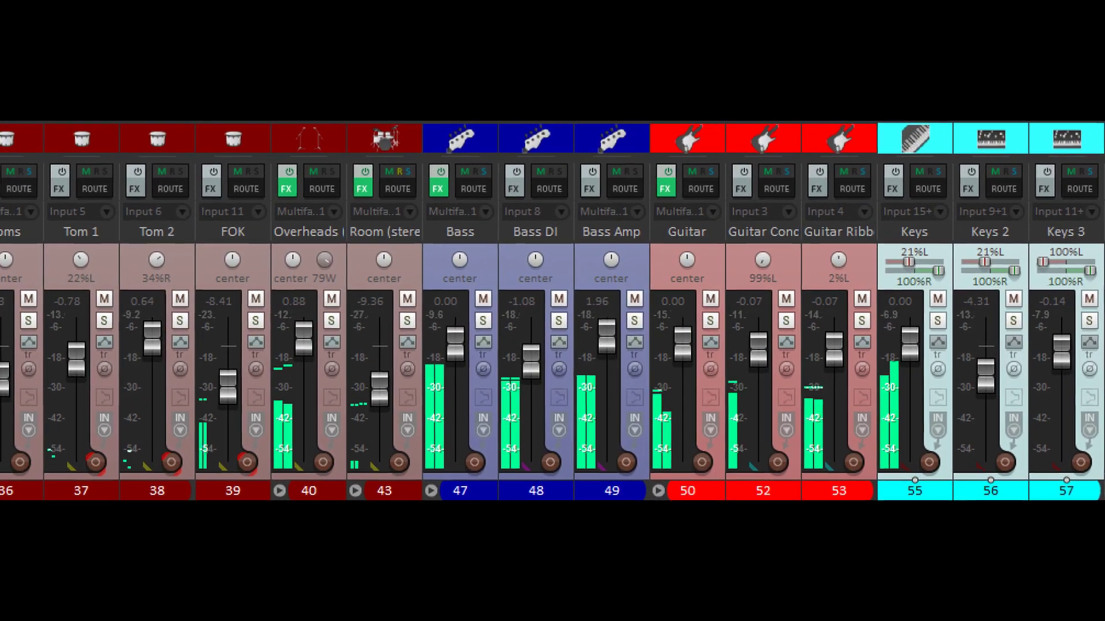
Raise the Bass, Guitar, grouped Keys and Kit faders in the REAPER mixer.
{"action": "left_click_drag", "start_coordinate": [467, 349], "coordinate": [445, 343]}
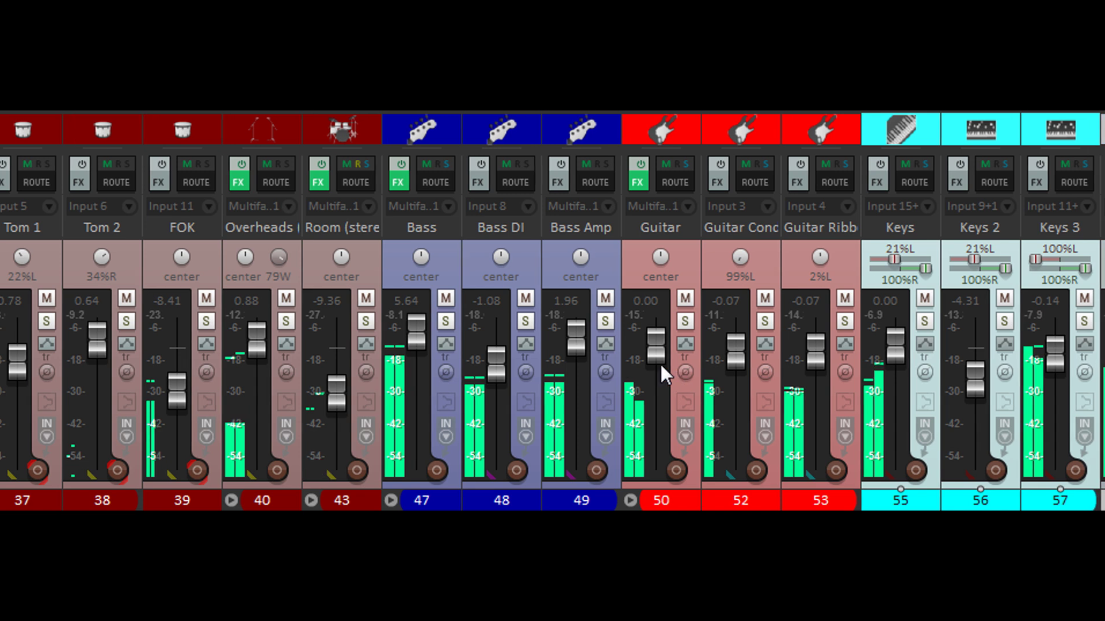
{"action": "left_click_drag", "start_coordinate": [661, 365], "coordinate": [654, 341]}
{"action": "left_click_drag", "start_coordinate": [564, 335], "coordinate": [562, 336]}
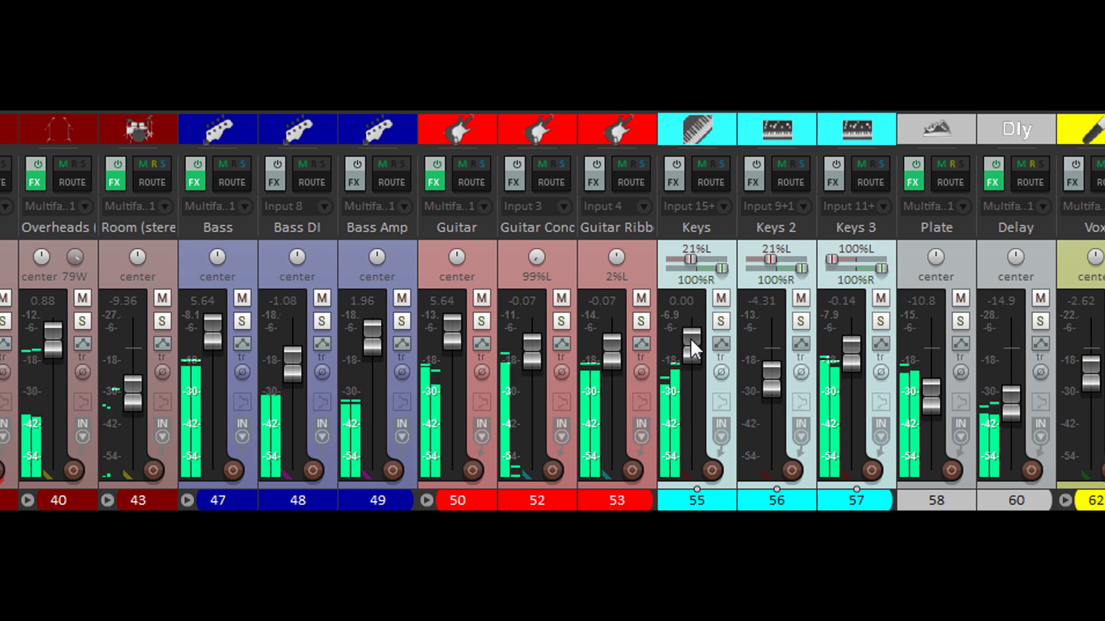
{"action": "left_click_drag", "start_coordinate": [690, 340], "coordinate": [691, 327]}
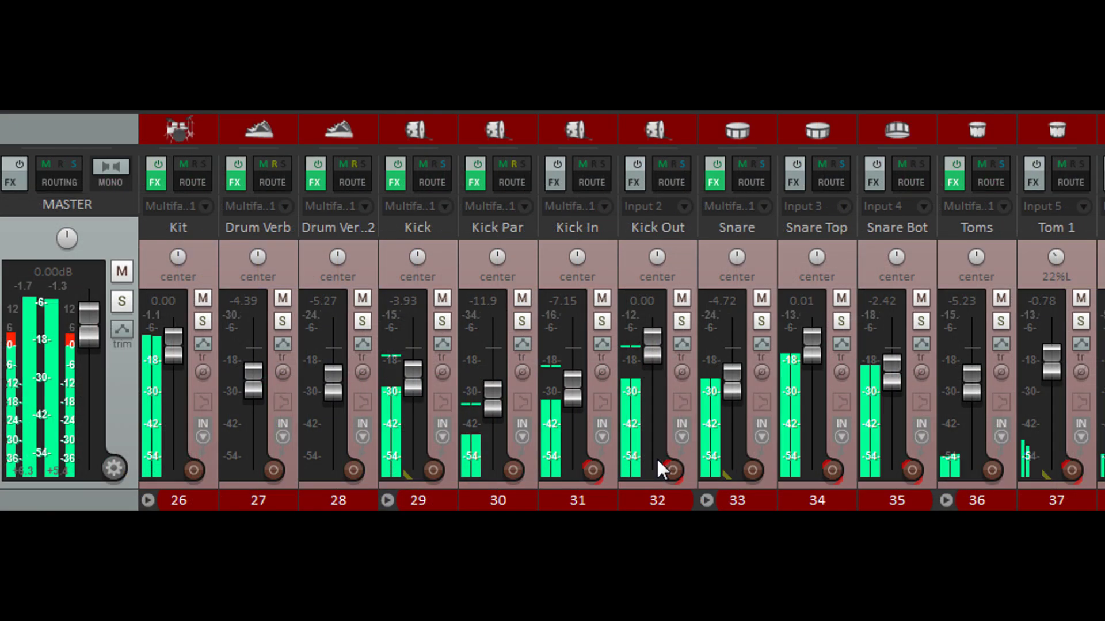
{"action": "left_click_drag", "start_coordinate": [175, 335], "coordinate": [175, 331]}
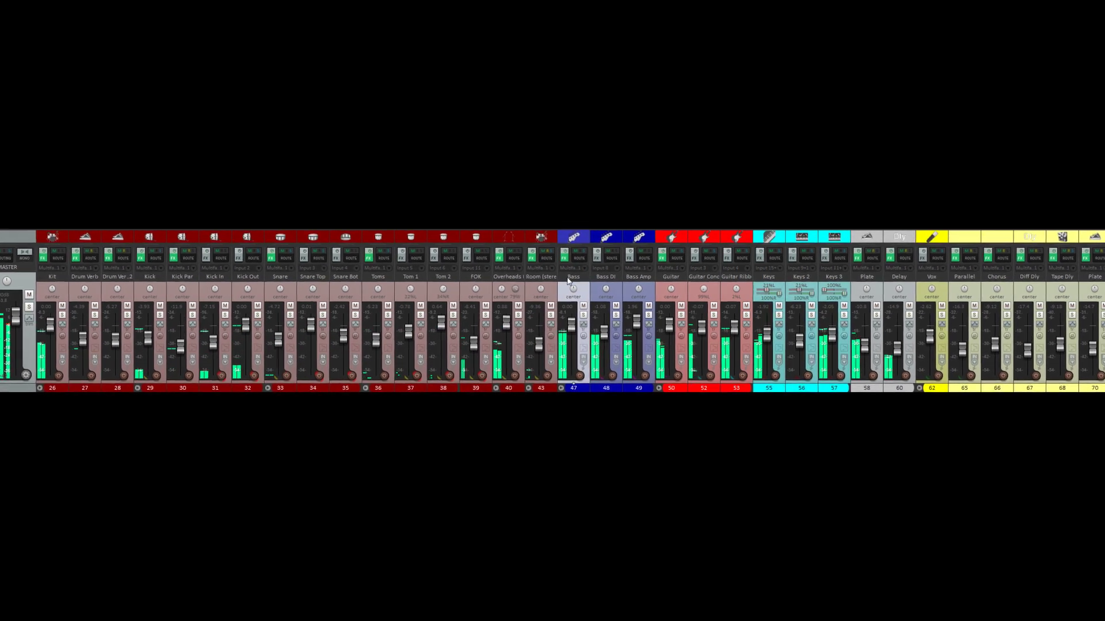
{"action": "left_click", "coordinate": [565, 316]}
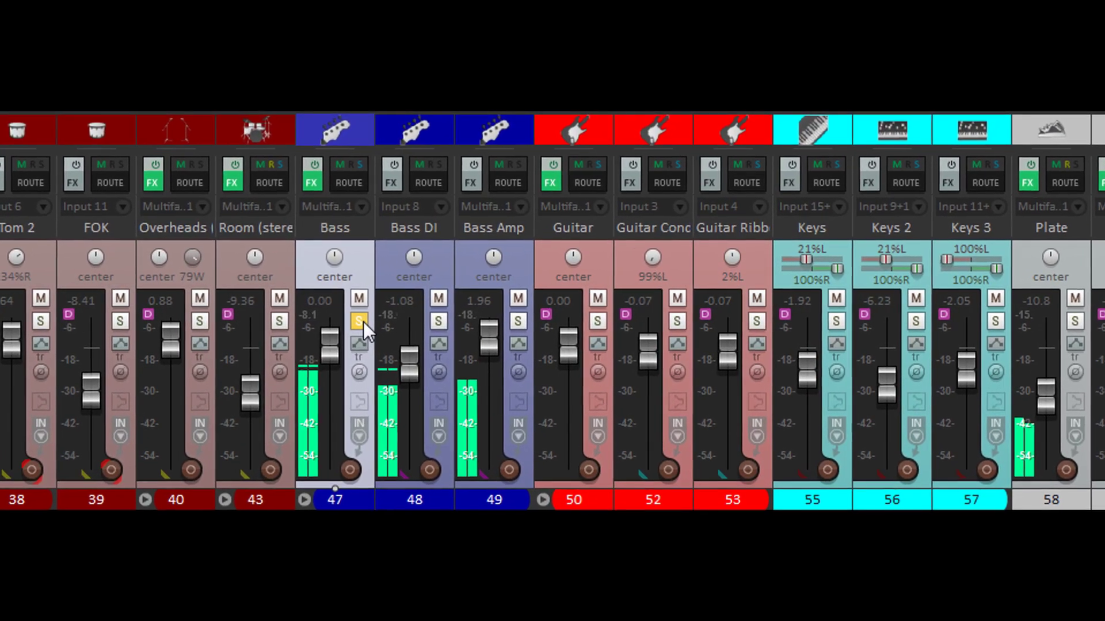
{"action": "left_click", "coordinate": [363, 322]}
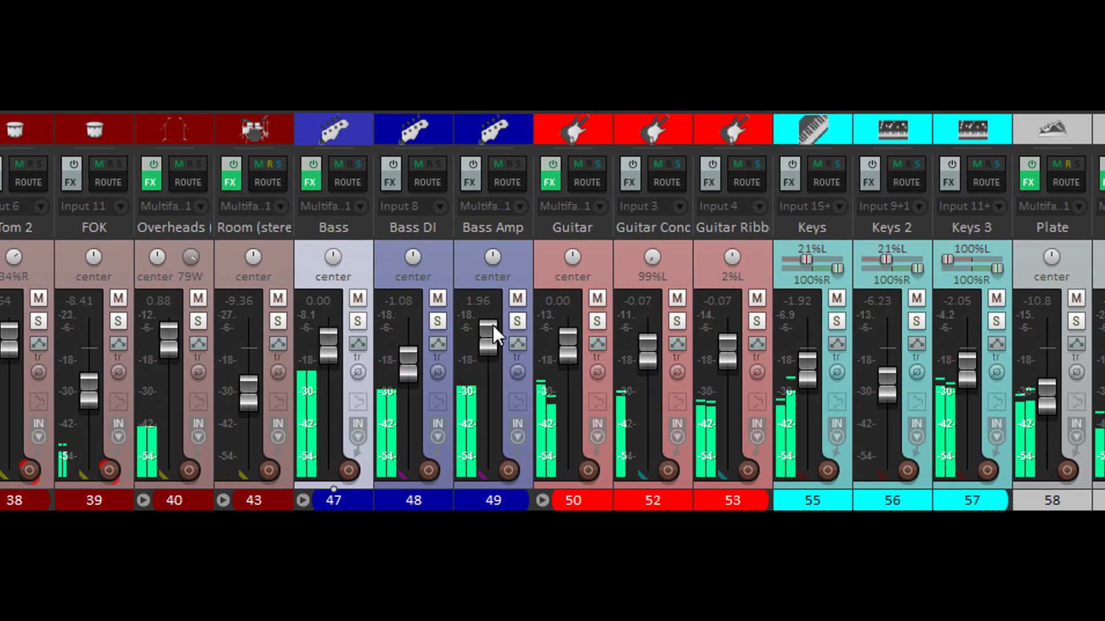
{"action": "left_click", "coordinate": [599, 319]}
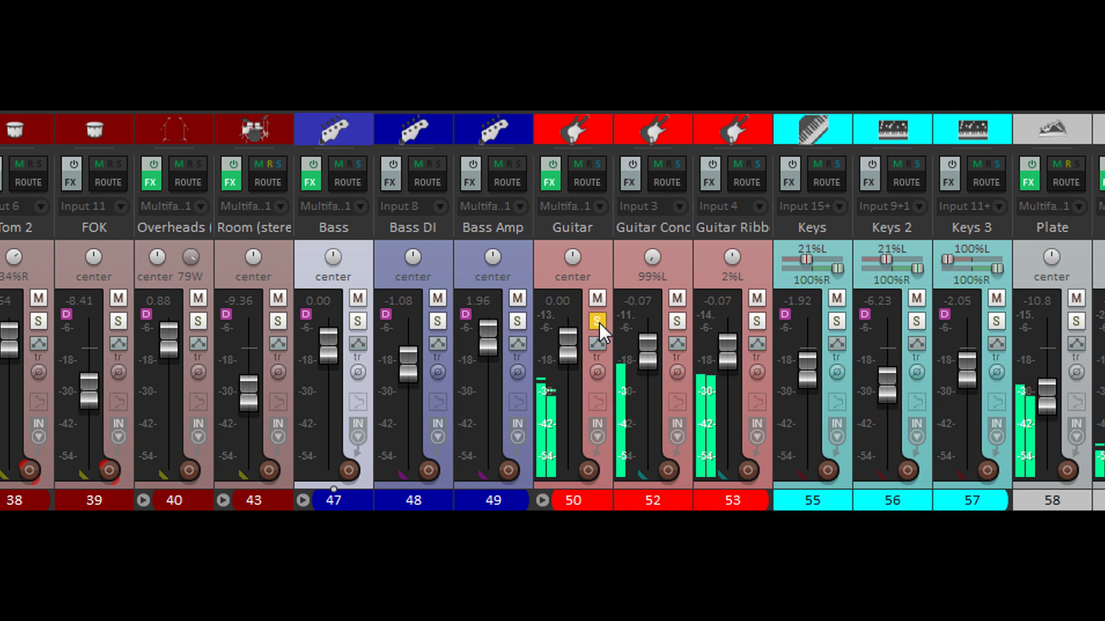
{"action": "left_click", "coordinate": [600, 323]}
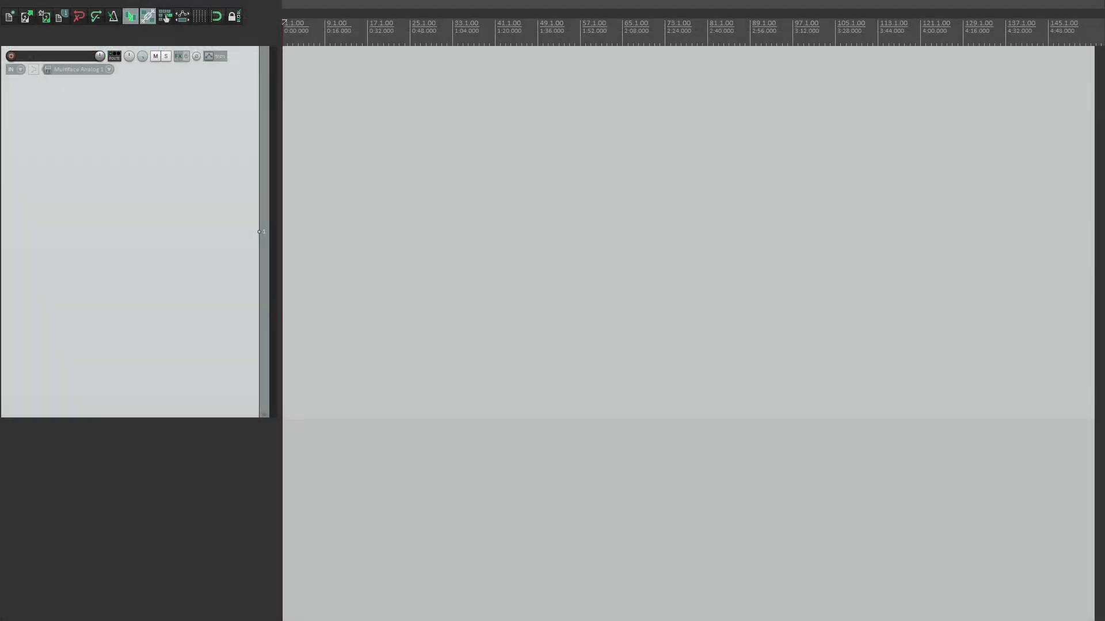
Load Stevie Wonder - Higher Ground.flac onto the reference track and lower its item volume to -9.4 dB.
{"action": "left_click_drag", "start_coordinate": [345, 357], "coordinate": [282, 346]}
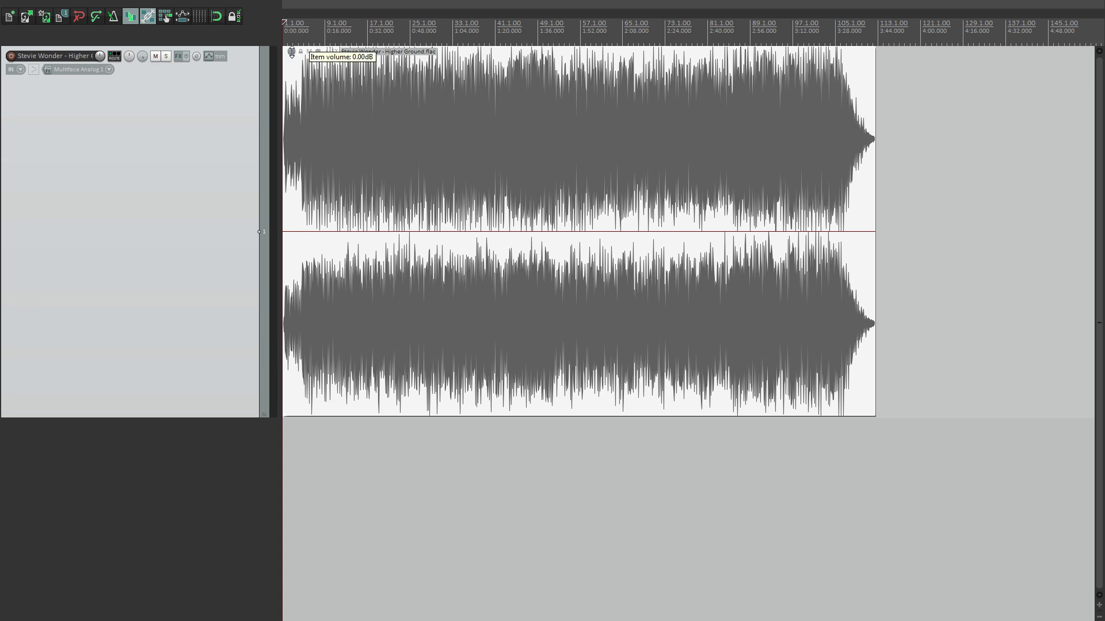
{"action": "left_click_drag", "start_coordinate": [292, 52], "coordinate": [295, 107]}
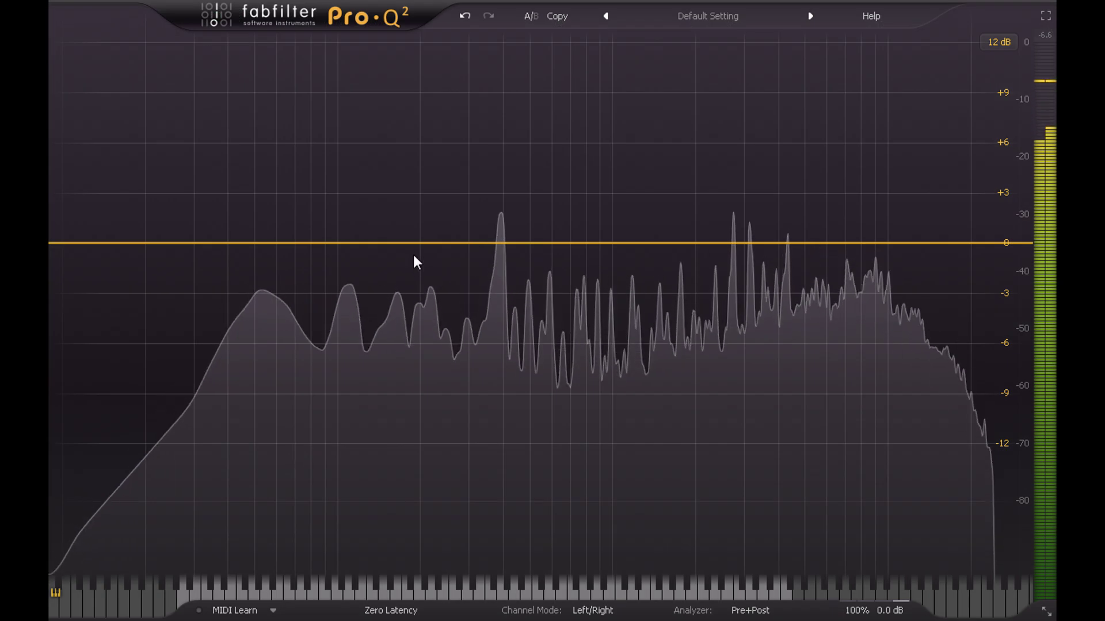
Add a roughly +9 dB bell band and sweep it from the lows up to about 450 Hz.
{"action": "left_click_drag", "start_coordinate": [407, 243], "coordinate": [318, 87]}
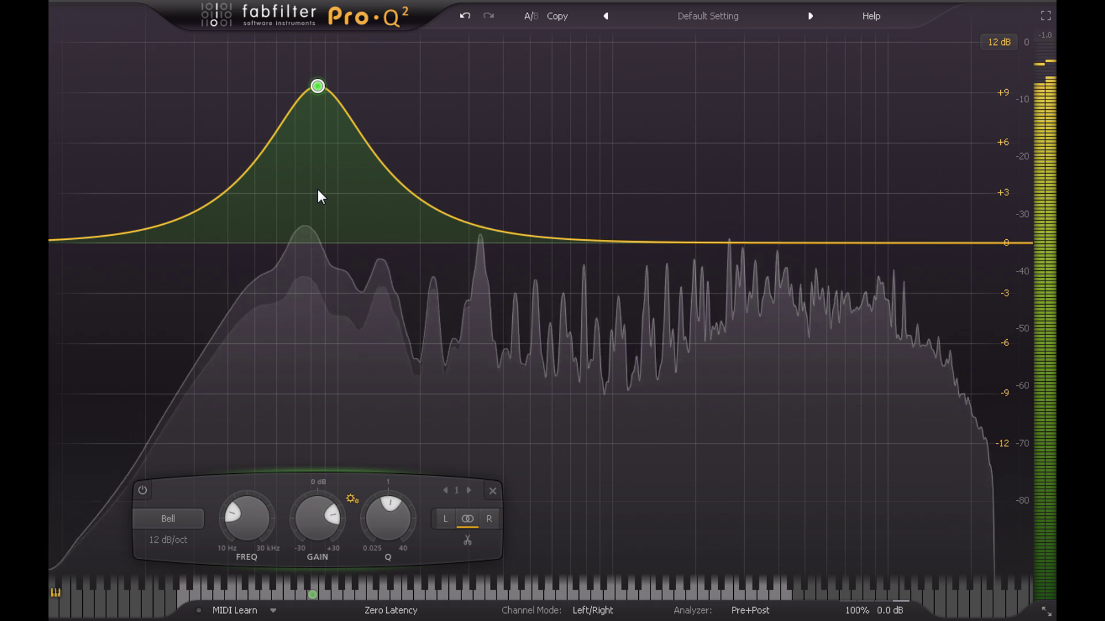
{"action": "mouse_move", "coordinate": [318, 85]}
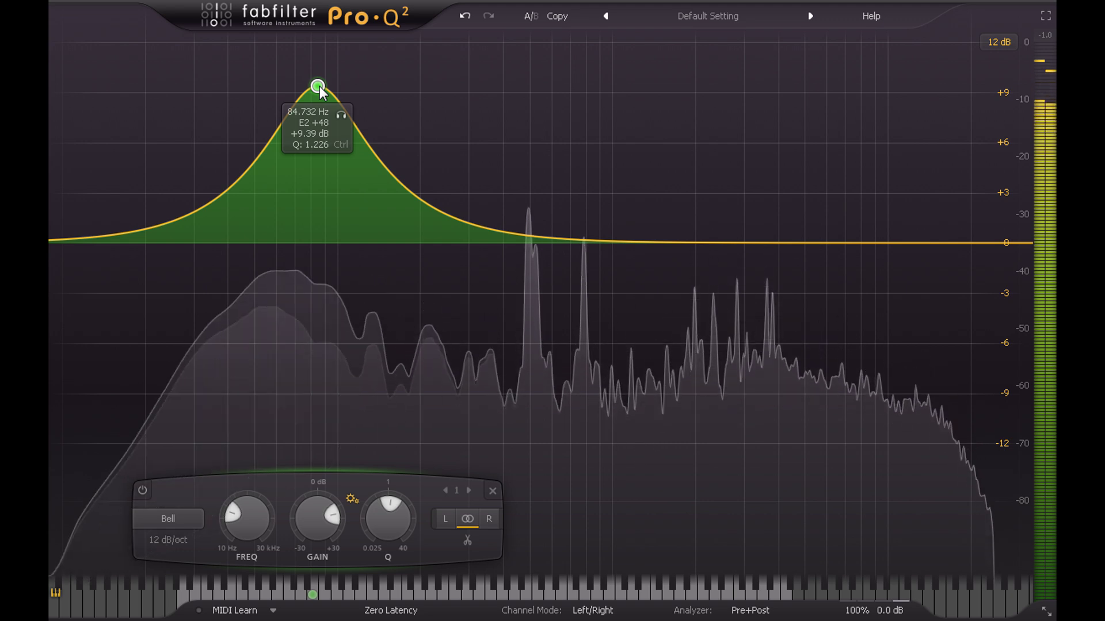
{"action": "left_click_drag", "start_coordinate": [319, 86], "coordinate": [398, 91]}
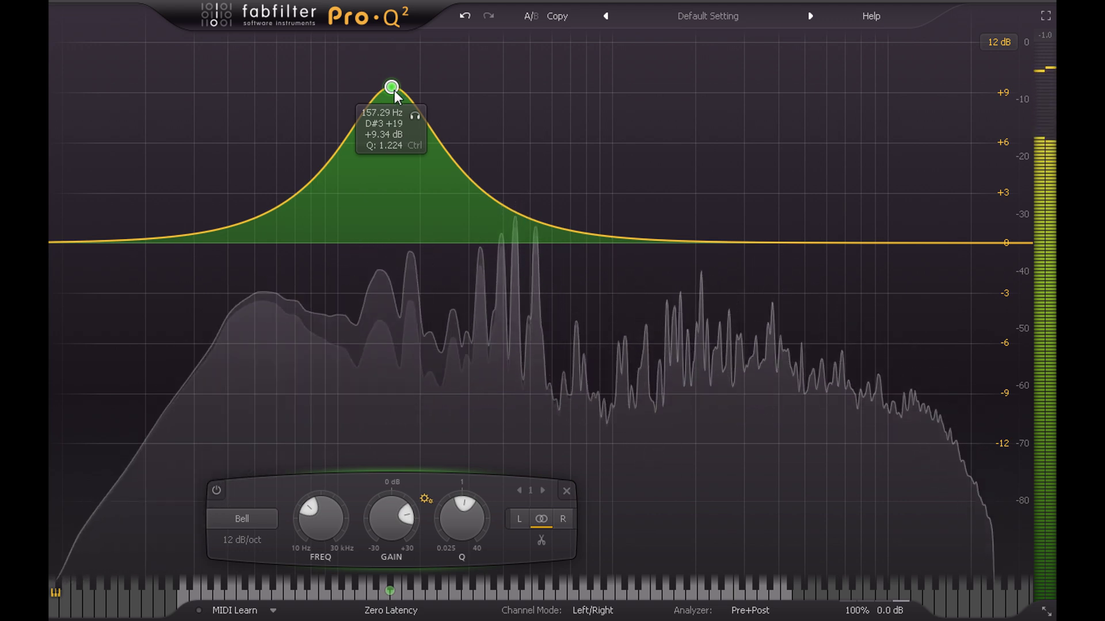
{"action": "left_click_drag", "start_coordinate": [394, 91], "coordinate": [589, 91]}
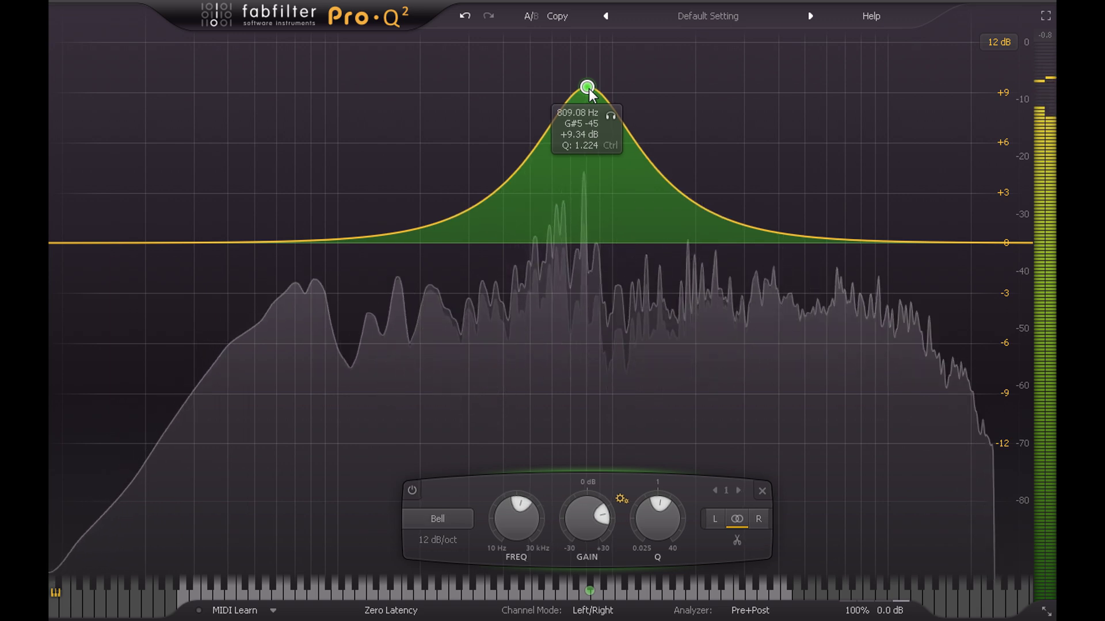
Sweep the boost through 1.6 kHz to 6.3 kHz, settle near 4.3 kHz, then bypass the band.
{"action": "left_click_drag", "start_coordinate": [590, 93], "coordinate": [664, 91]}
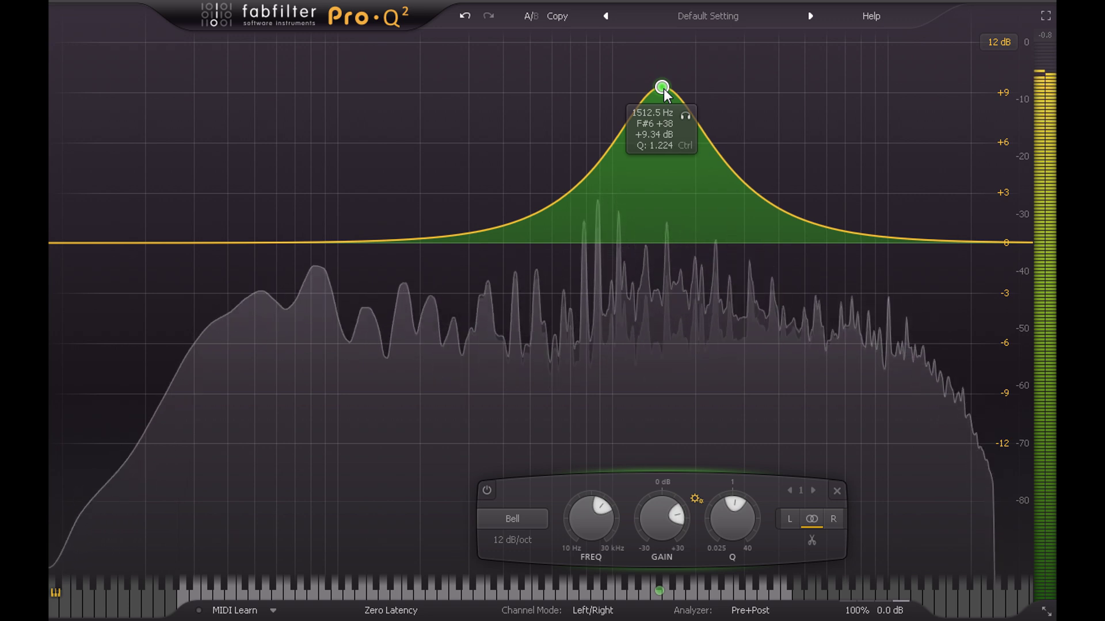
{"action": "left_click_drag", "start_coordinate": [664, 89], "coordinate": [747, 91]}
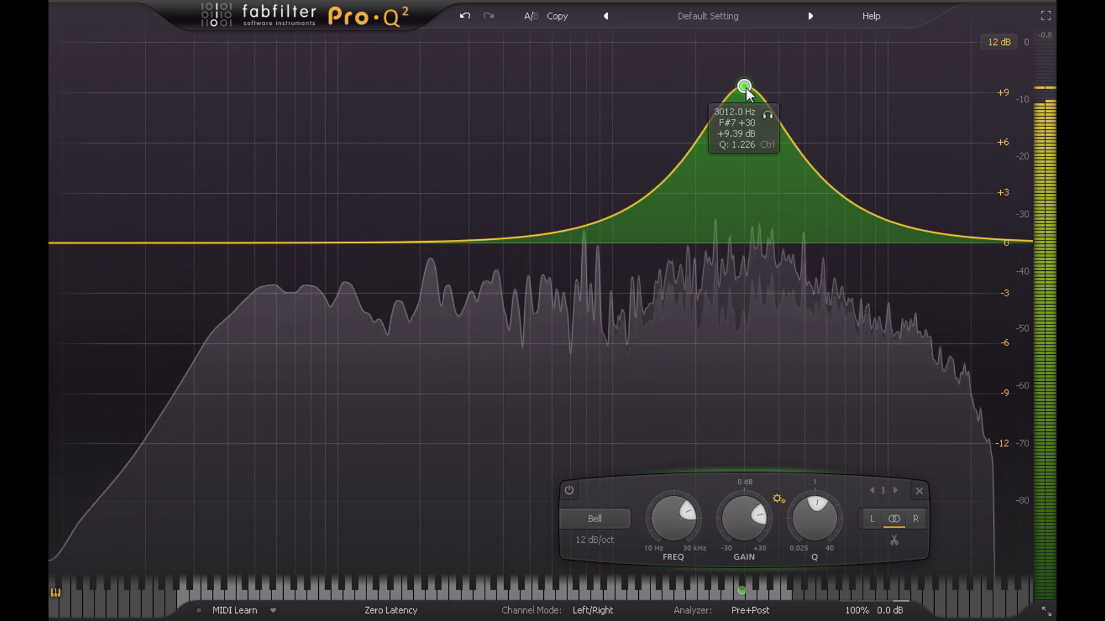
{"action": "left_click_drag", "start_coordinate": [745, 87], "coordinate": [864, 82]}
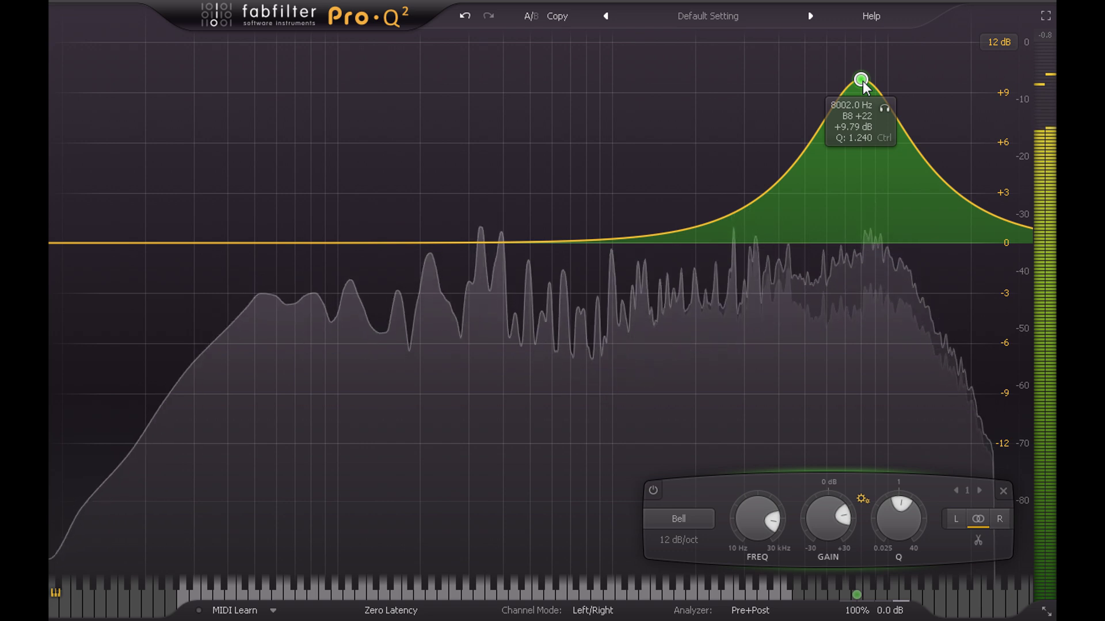
{"action": "left_click_drag", "start_coordinate": [863, 85], "coordinate": [864, 84]}
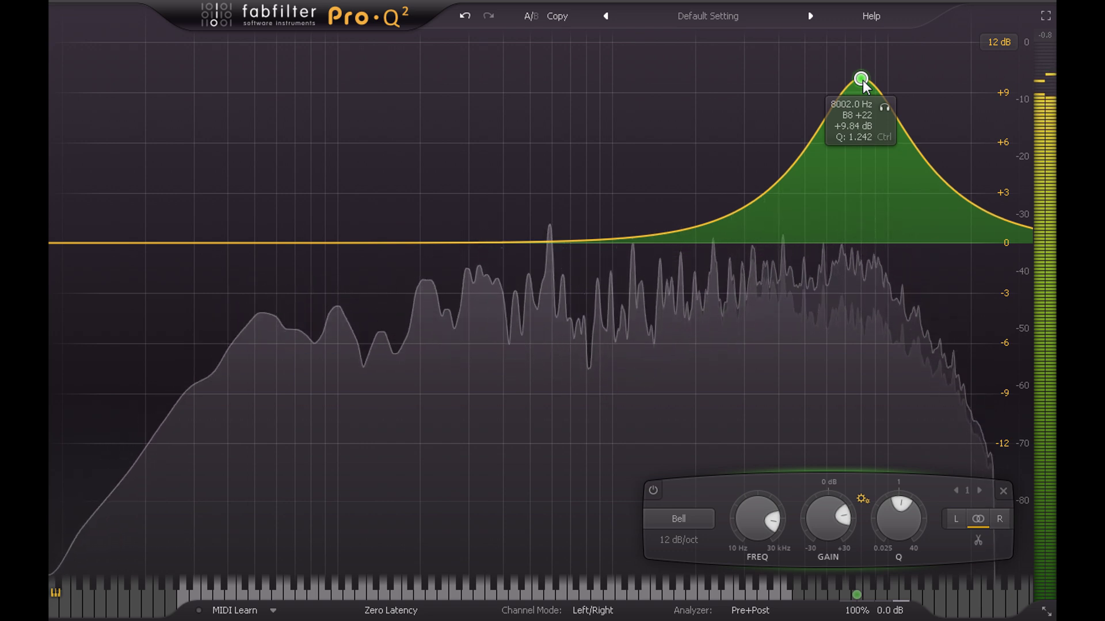
{"action": "left_click_drag", "start_coordinate": [863, 82], "coordinate": [788, 93]}
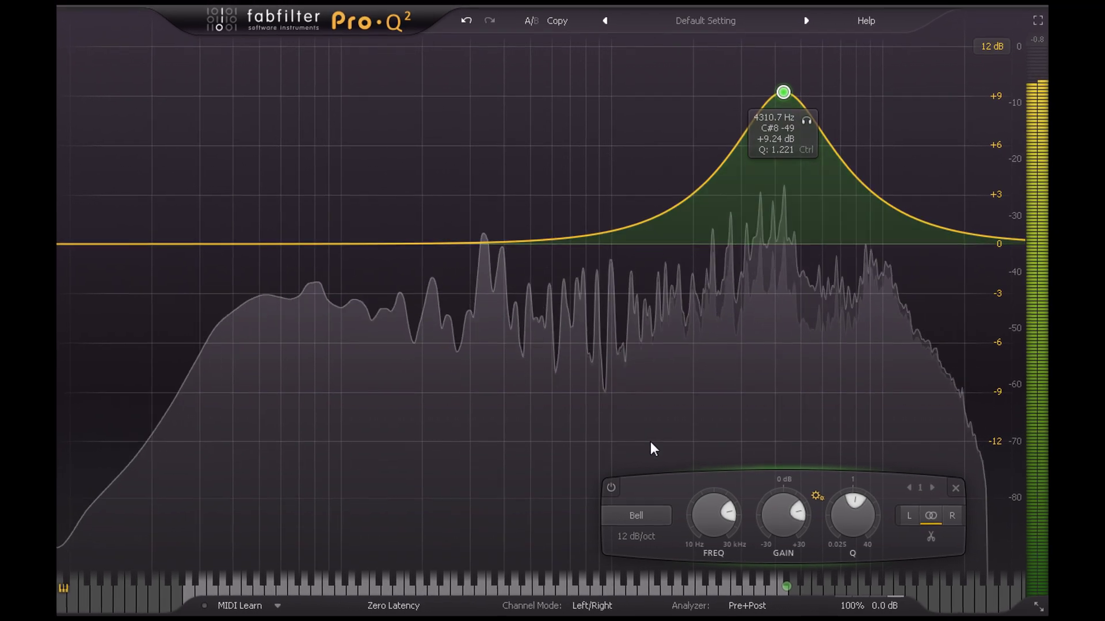
{"action": "left_click", "coordinate": [611, 486]}
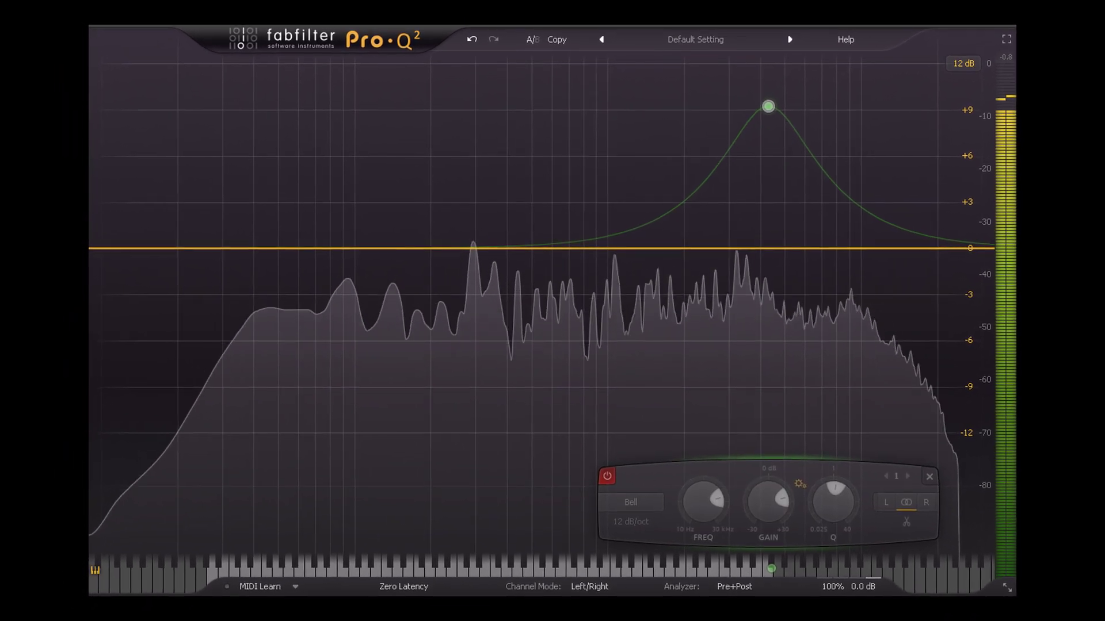